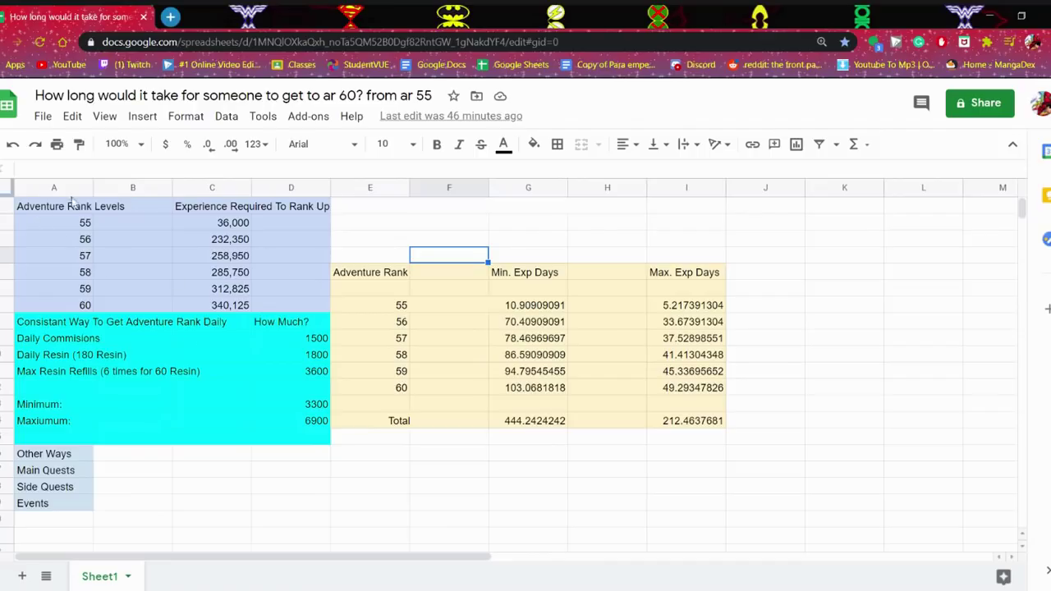
Step: Review the experience required to rank up for each adventure rank from 55 to 60
click(207, 224)
click(210, 240)
click(189, 256)
click(199, 273)
click(201, 289)
click(200, 305)
click(198, 225)
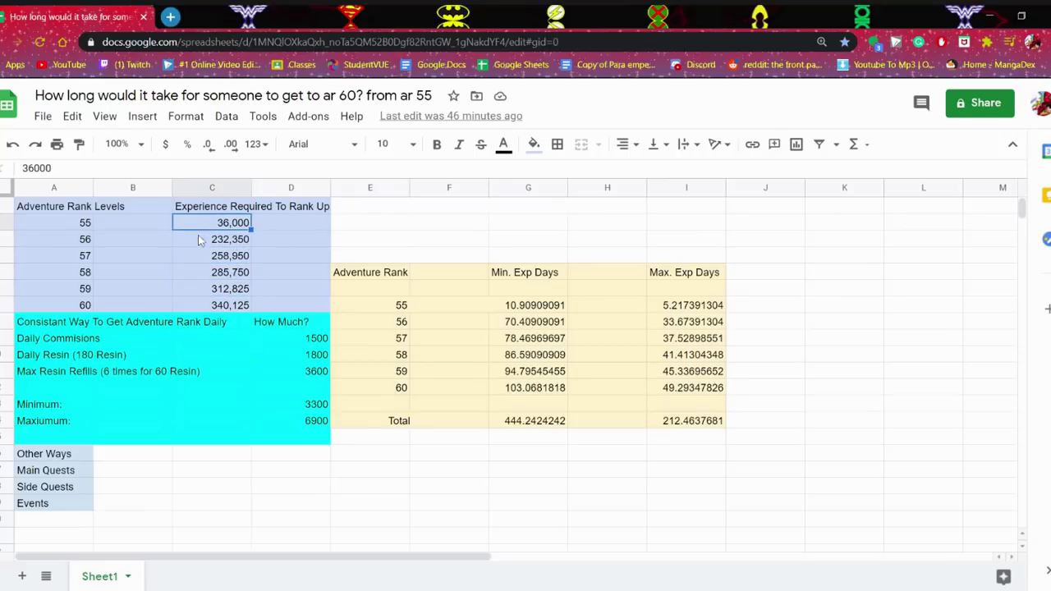
click(184, 239)
click(189, 256)
click(199, 274)
click(200, 287)
click(200, 305)
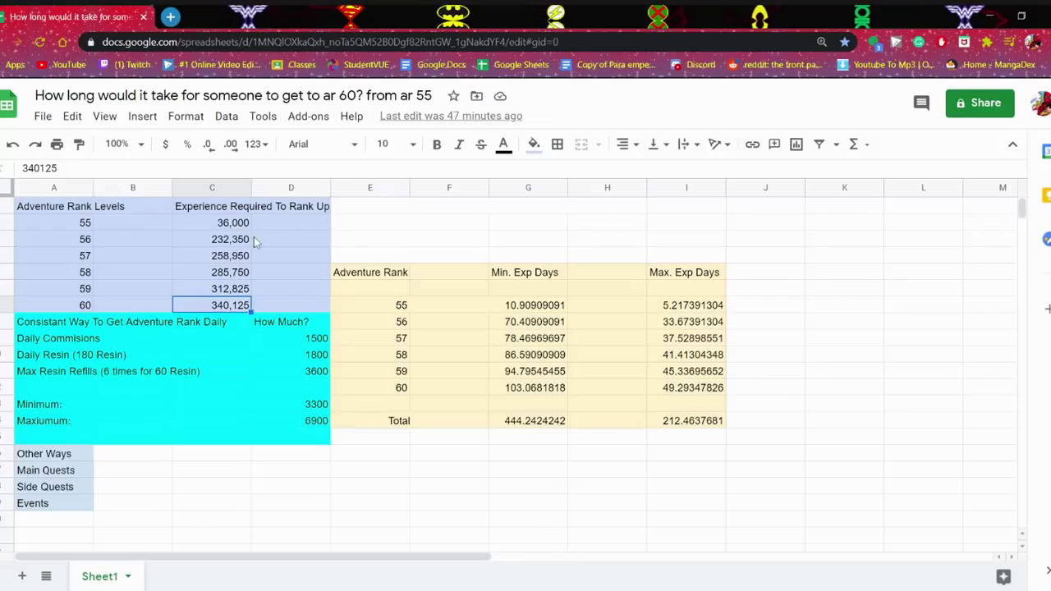
Step: Go through the experience requirements again, starting at adventure rank 56 and ending at rank 60
click(223, 242)
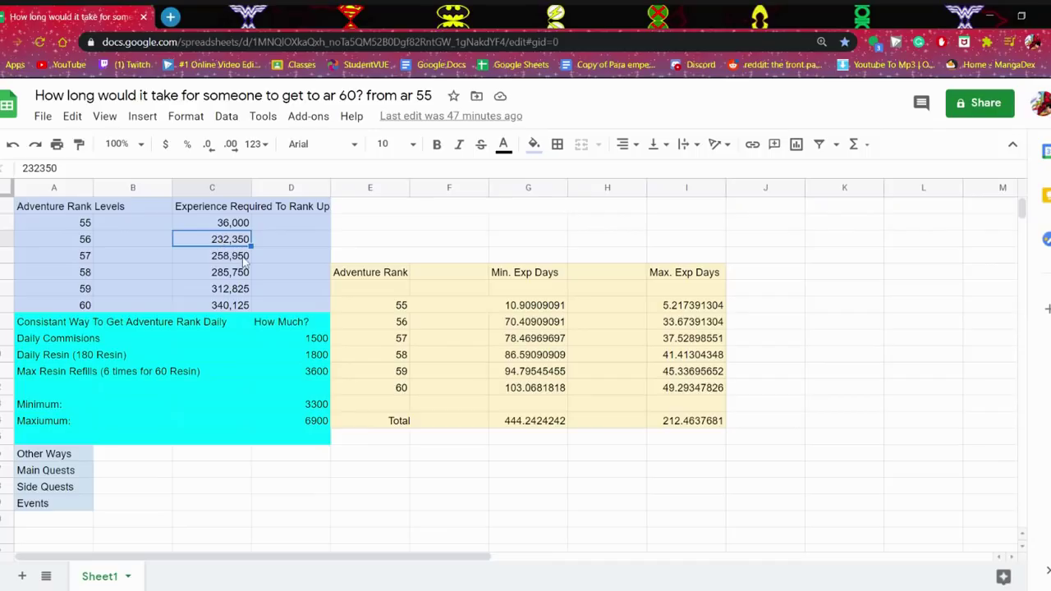
key(Down)
key(Down)
key(Down)
key(Down)
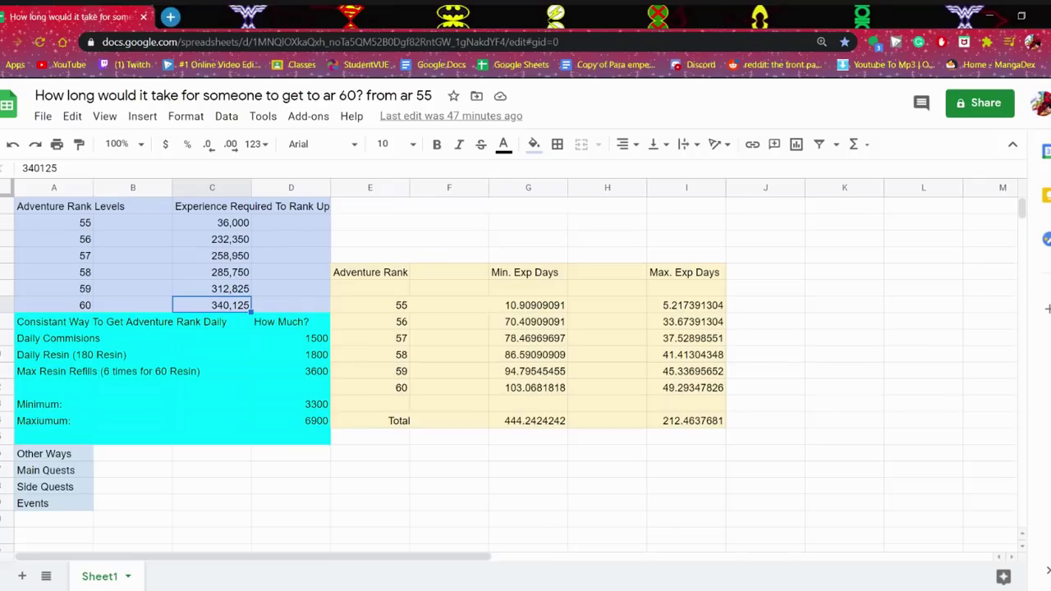
click(201, 240)
click(281, 257)
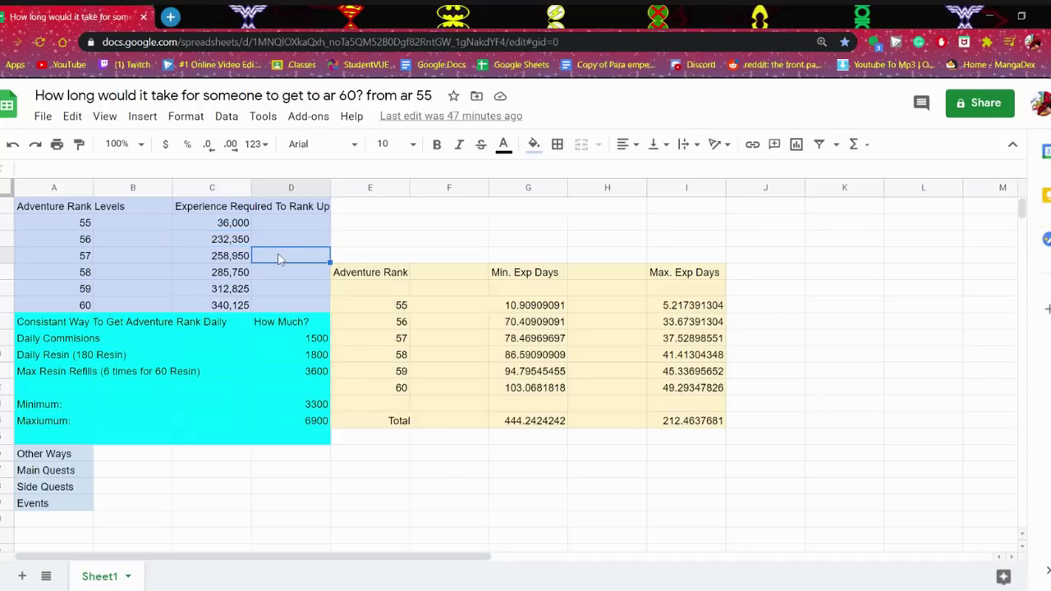
click(277, 243)
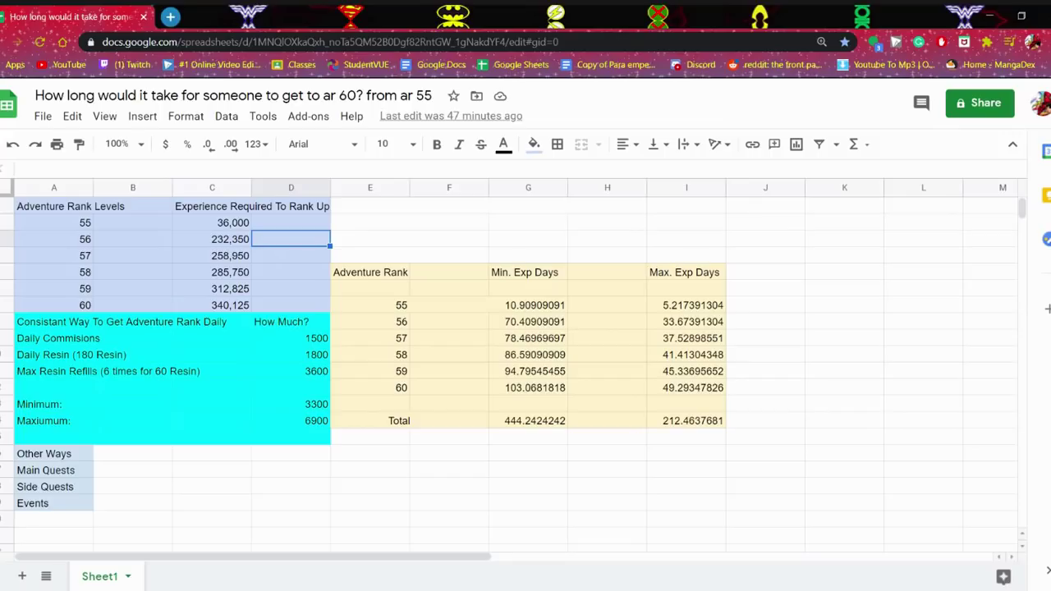
Step: Compare the experience requirements of adventure ranks 57 to 60 with their rank levels
click(229, 256)
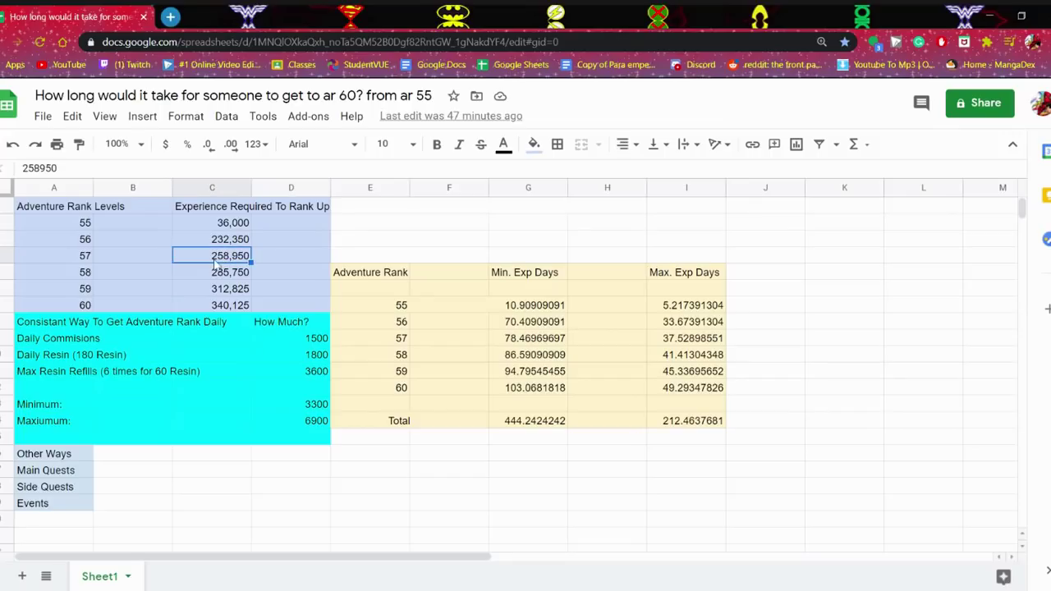
click(204, 306)
click(196, 276)
click(183, 293)
click(184, 302)
click(139, 309)
click(138, 295)
click(143, 274)
click(146, 245)
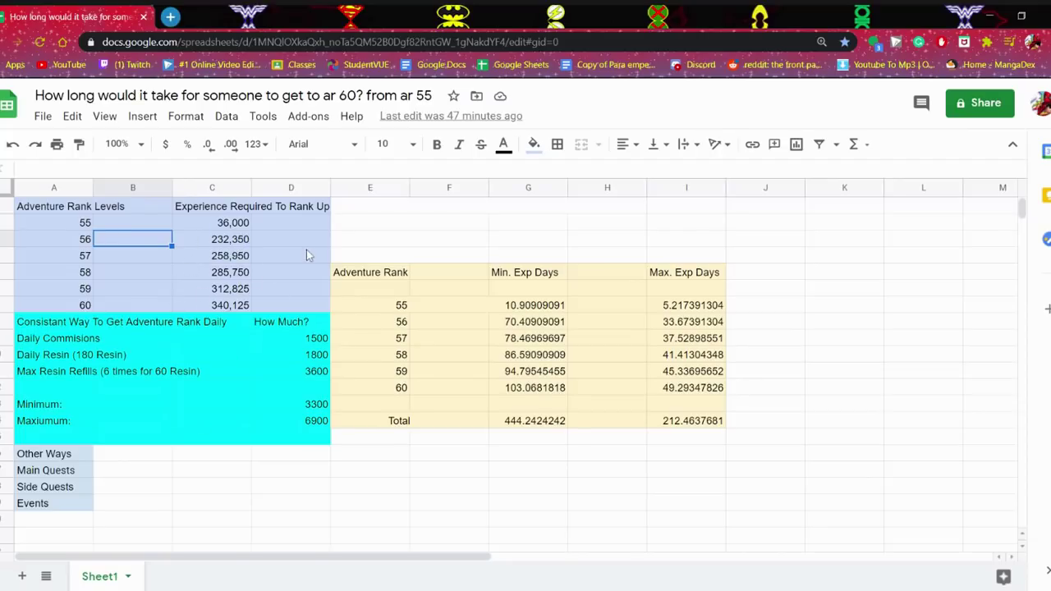
click(287, 294)
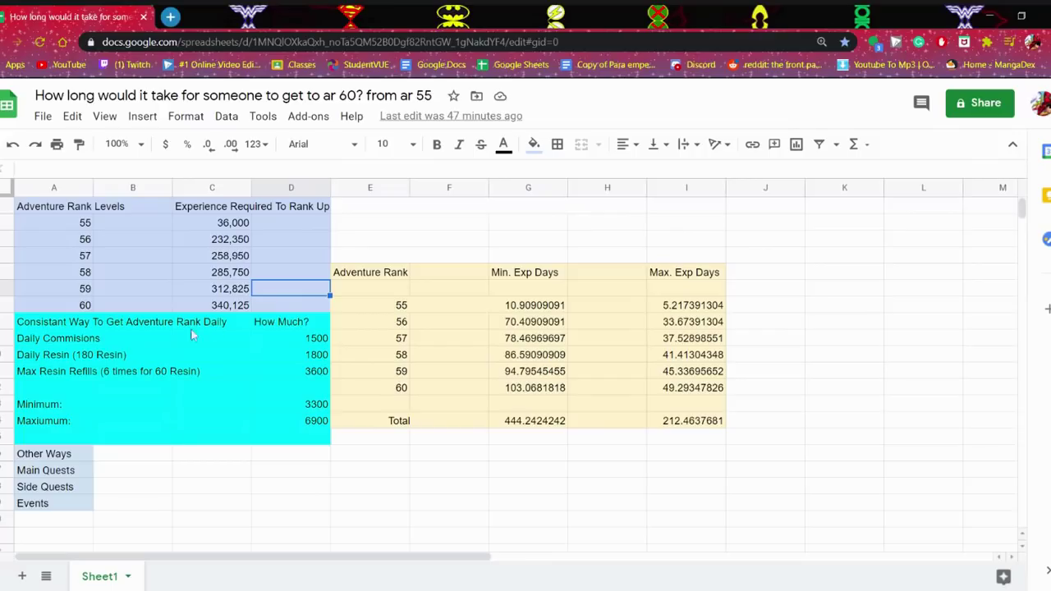
Step: Examine the consistent daily experience sources: commissions, 180 resin and max resin refills, including the amount for daily commissions
click(32, 329)
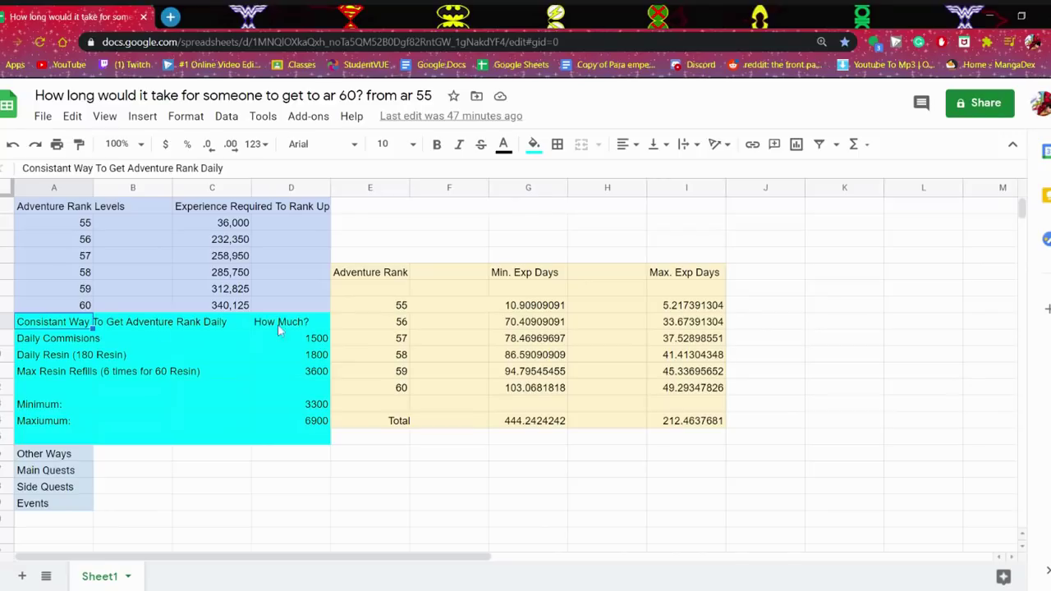
click(74, 340)
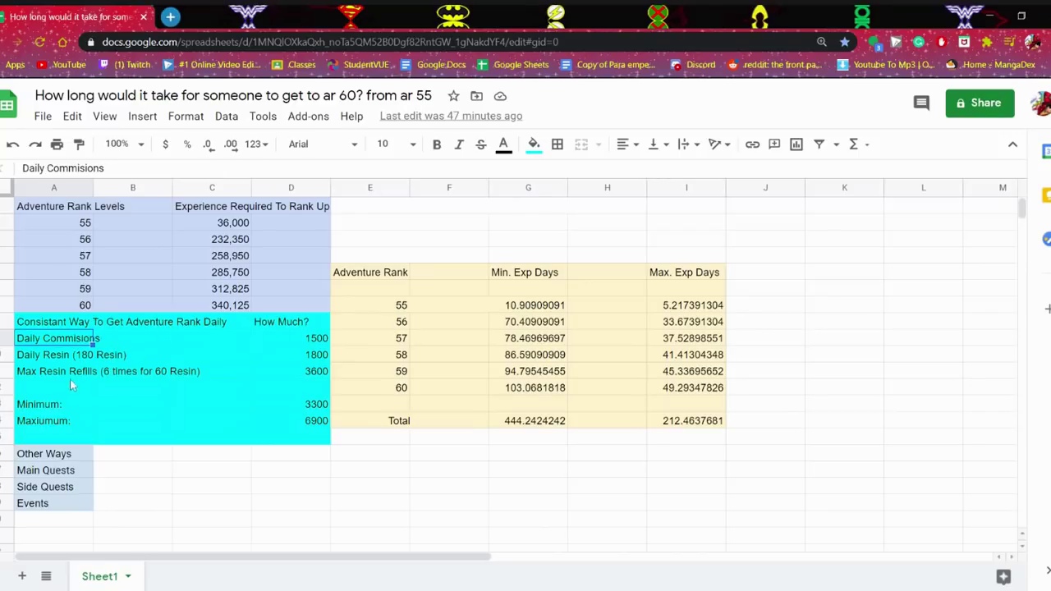
click(59, 373)
click(136, 360)
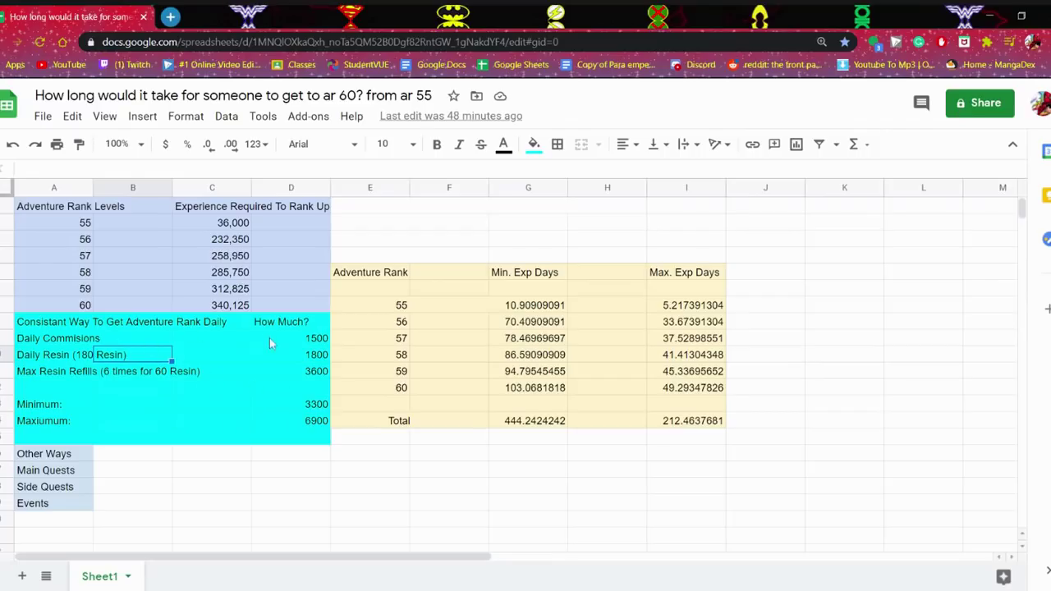
click(99, 344)
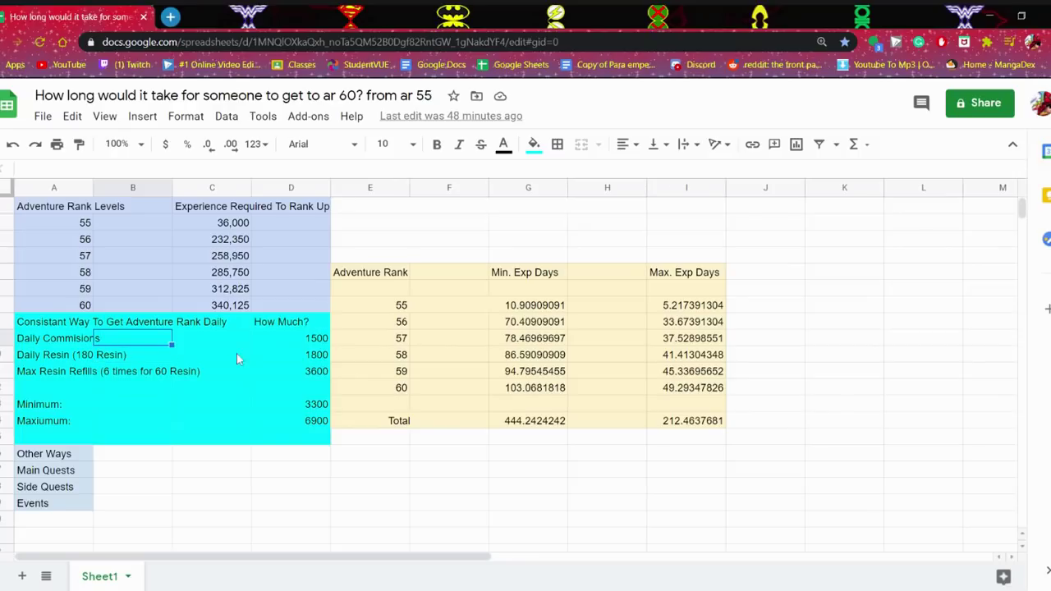
key(Right)
key(Right)
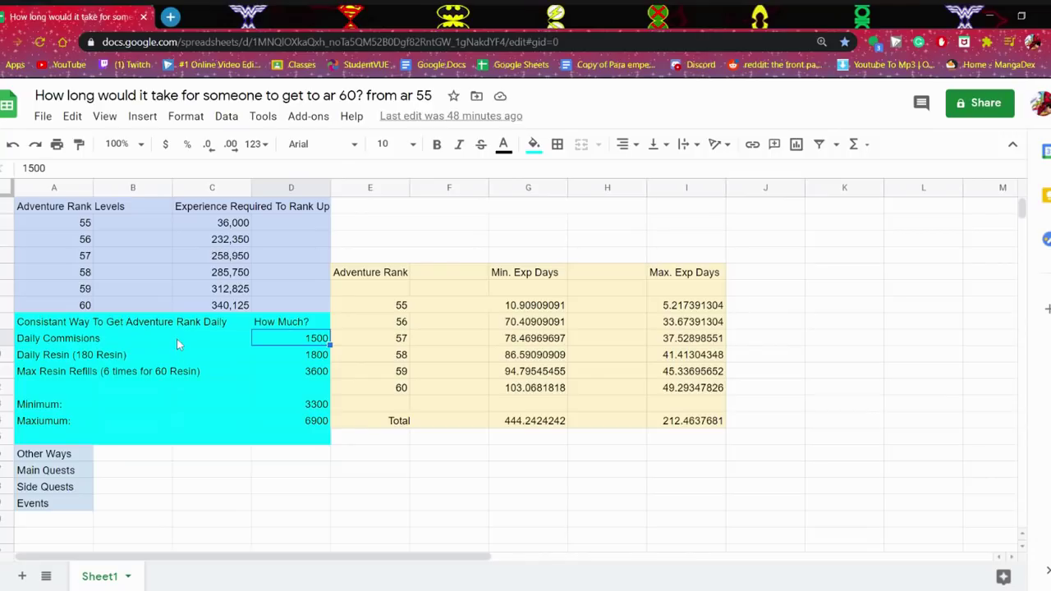
click(227, 344)
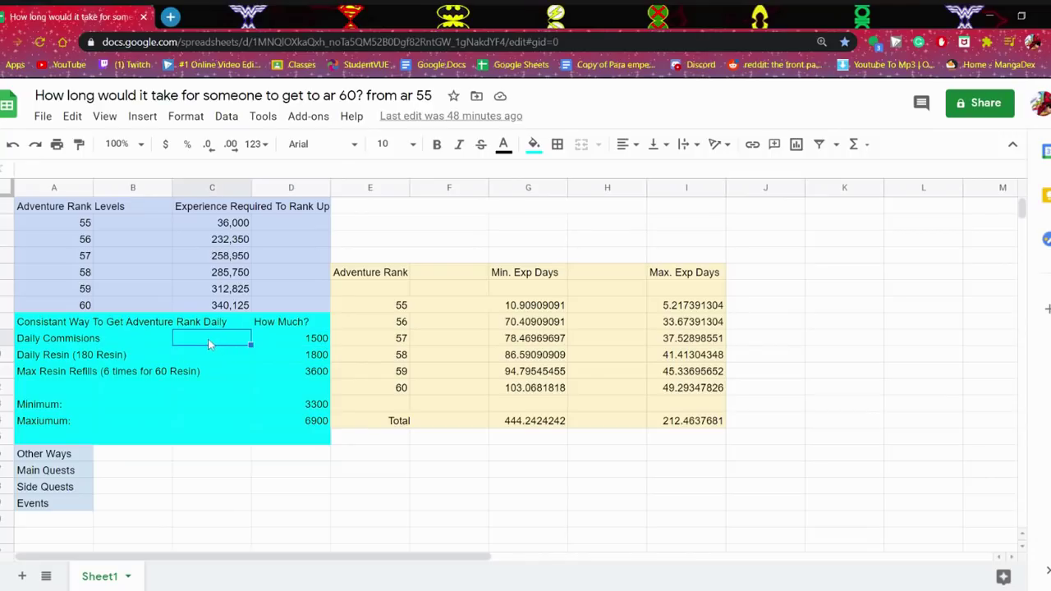
click(187, 353)
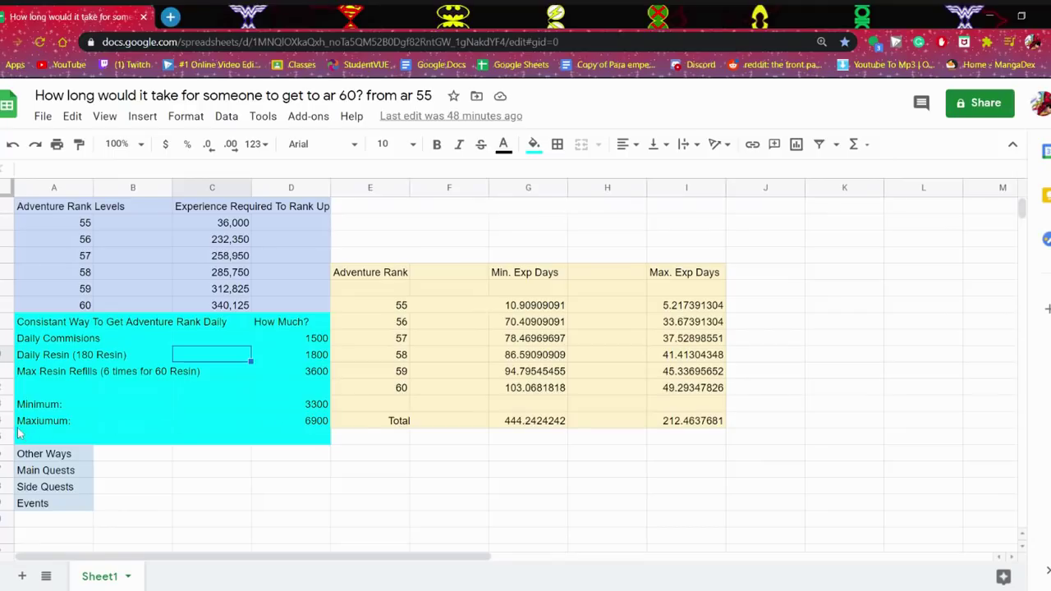
Step: Review the Other Ways list of experience sources: Main Quests, Side Quests and Events
click(87, 468)
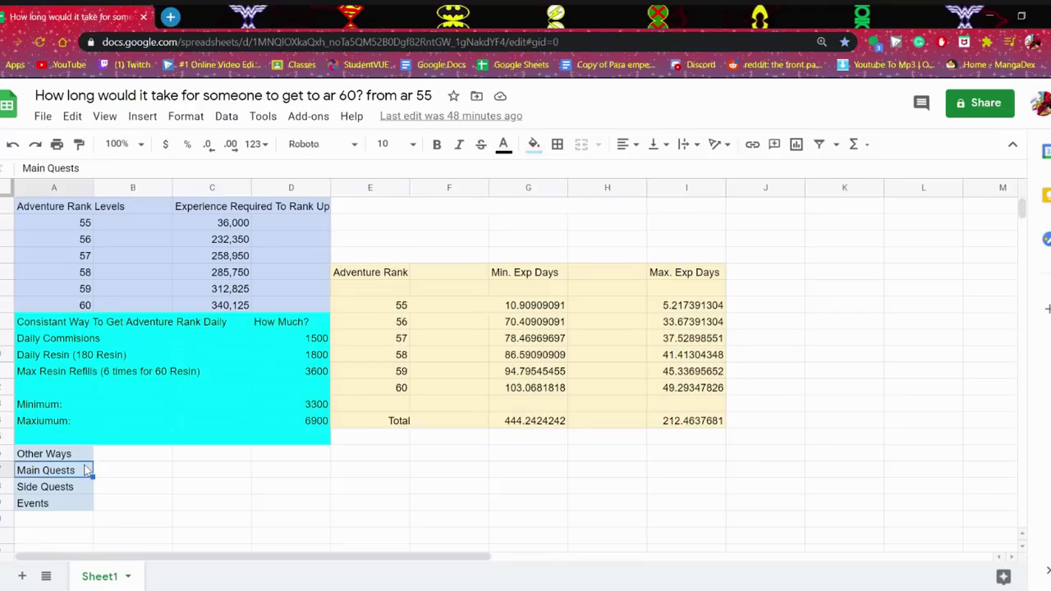
click(86, 489)
click(139, 454)
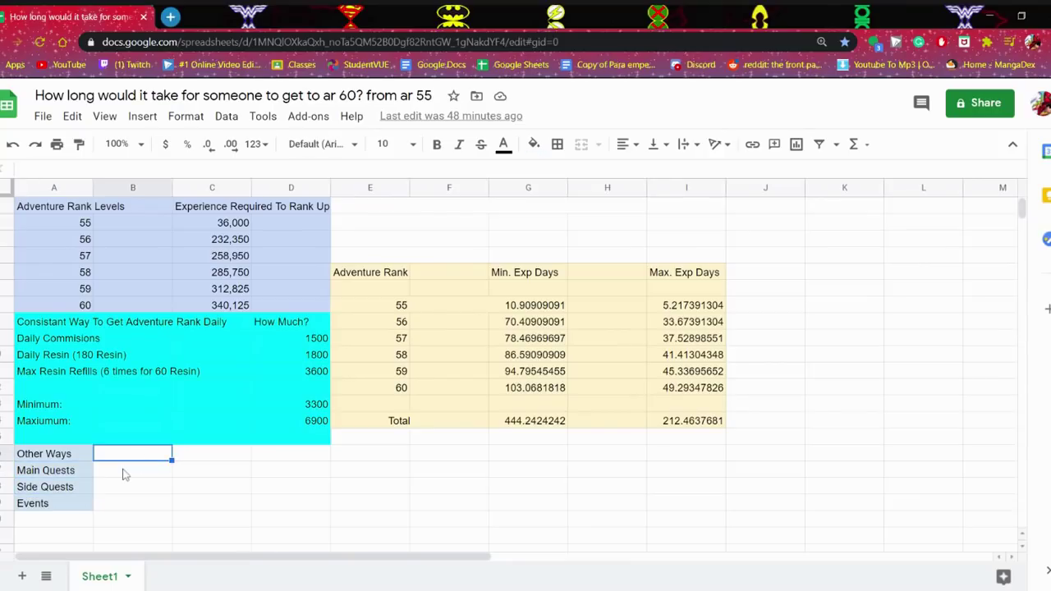
click(123, 472)
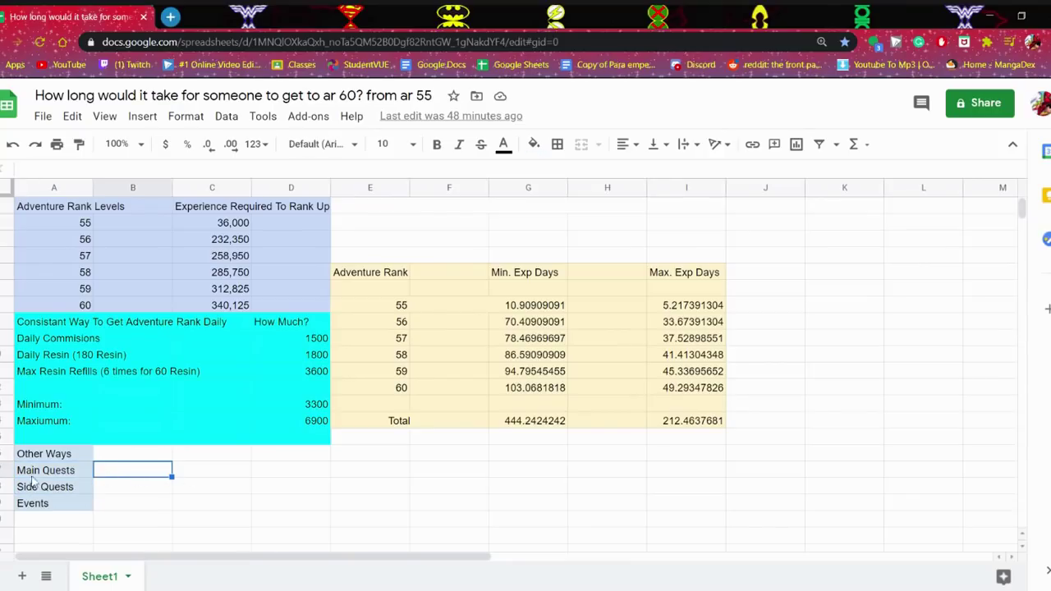
click(87, 472)
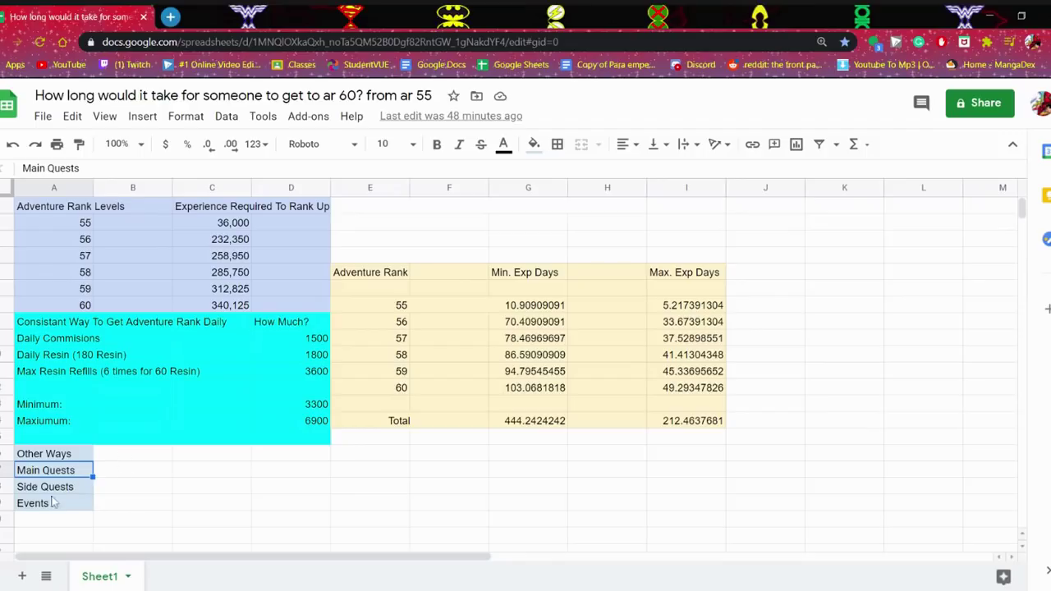
click(82, 488)
click(115, 491)
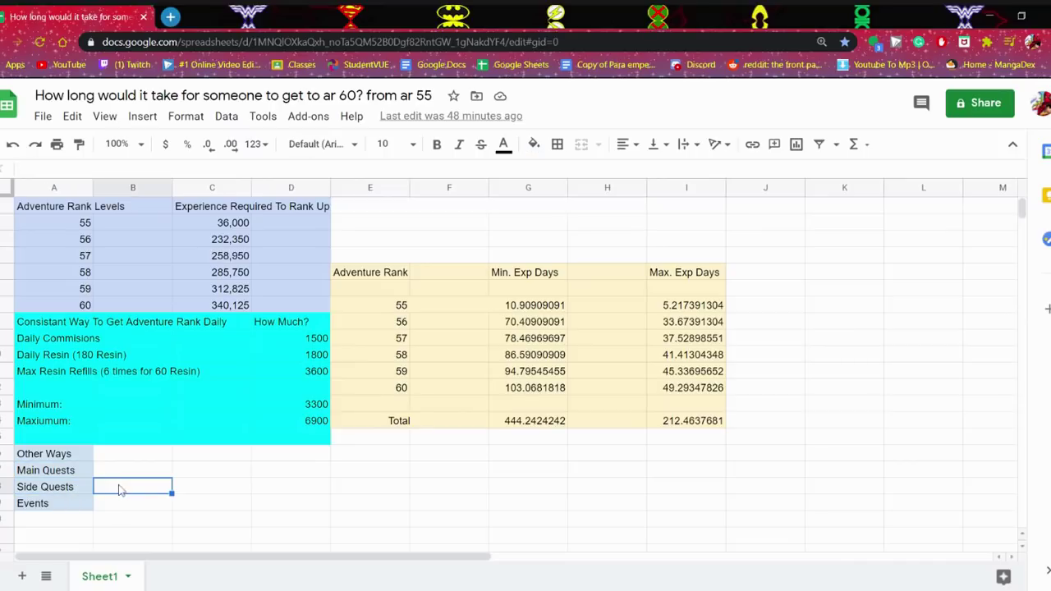
click(70, 511)
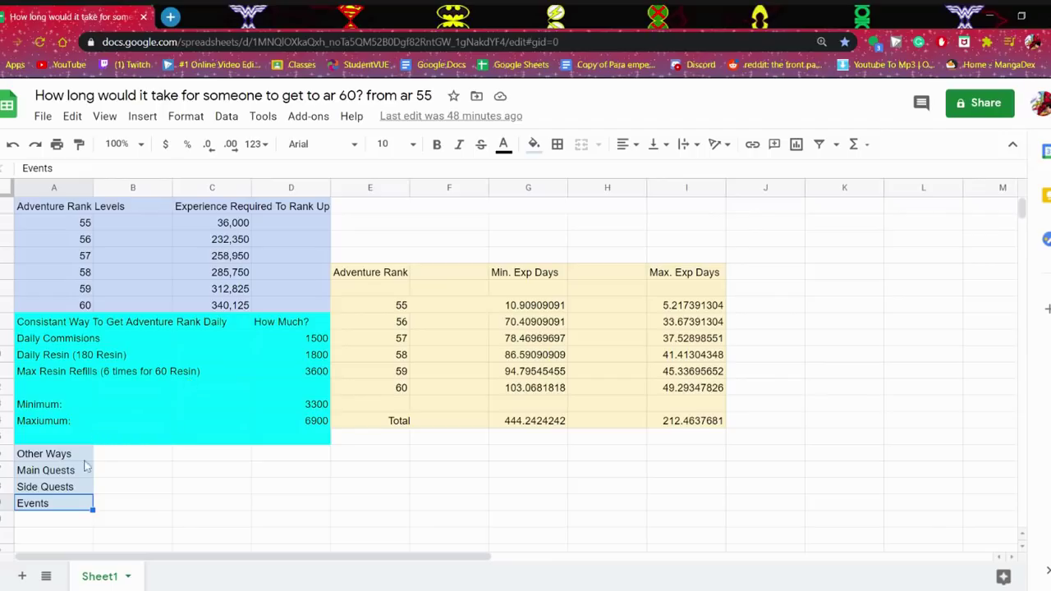
click(189, 459)
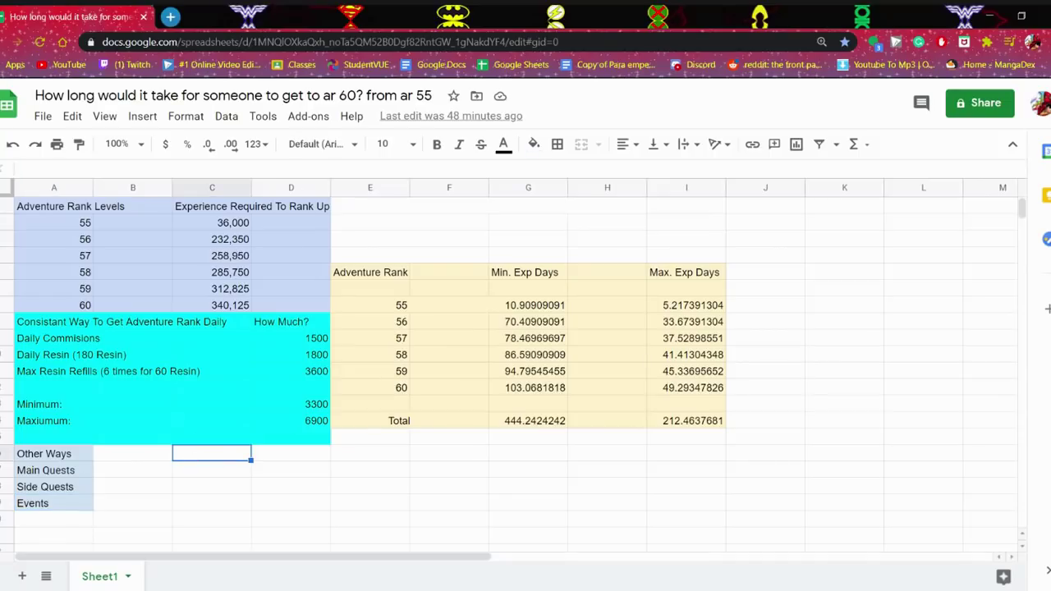
Step: Check the minimum and maximum daily experience rows and inspect the Min. Exp Days formula for adventure rank 55
click(147, 409)
click(147, 421)
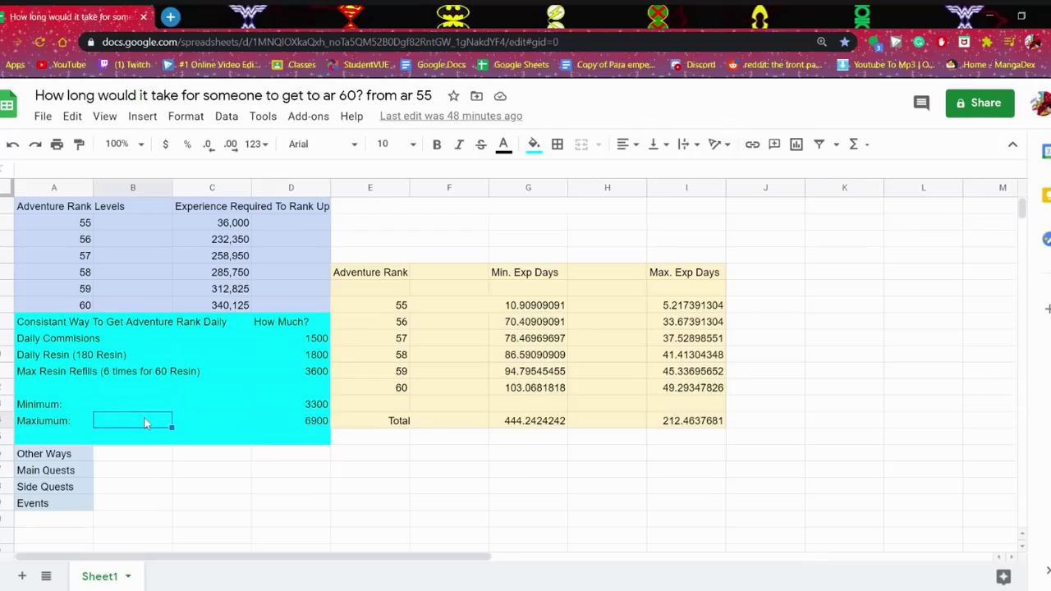
click(467, 305)
click(470, 290)
key(Right)
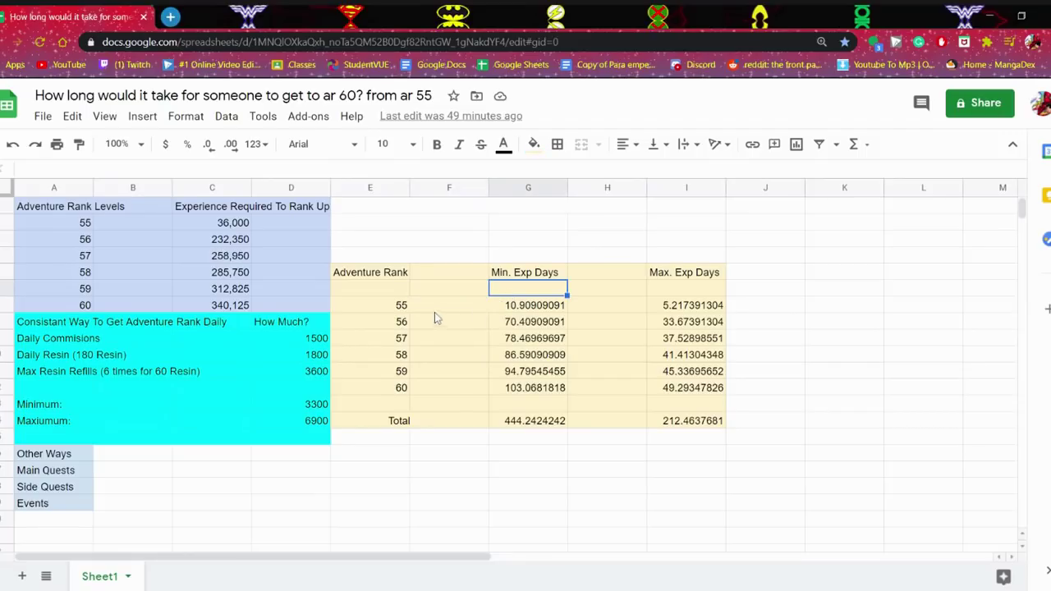
click(358, 310)
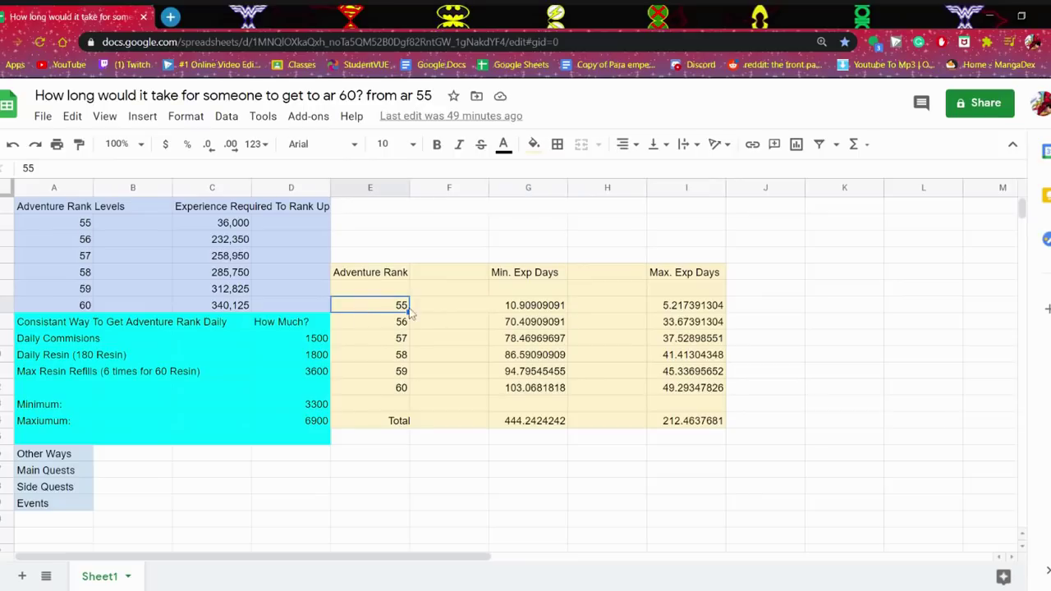
click(435, 310)
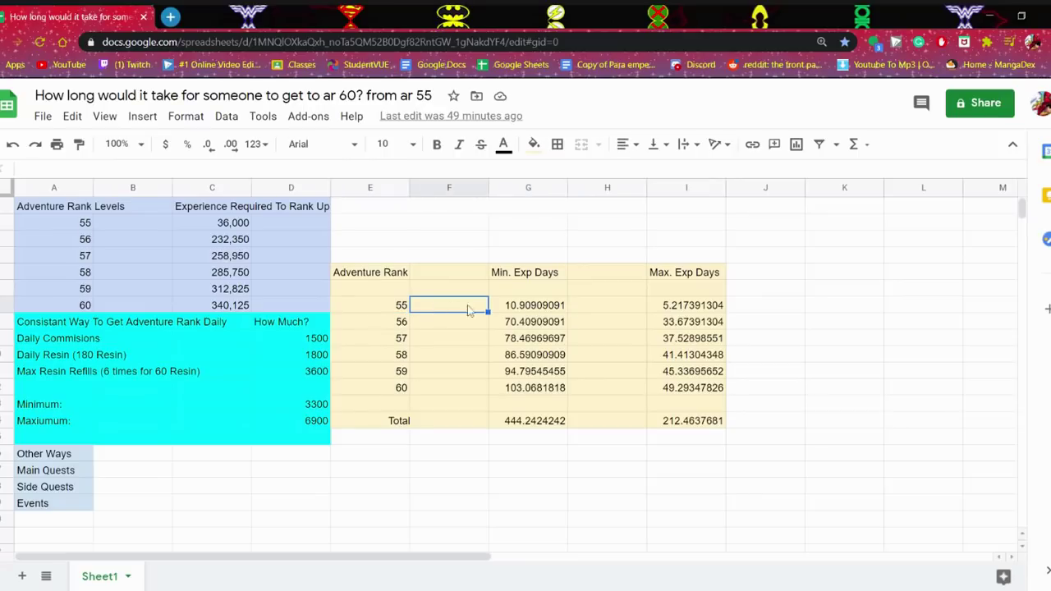
click(509, 309)
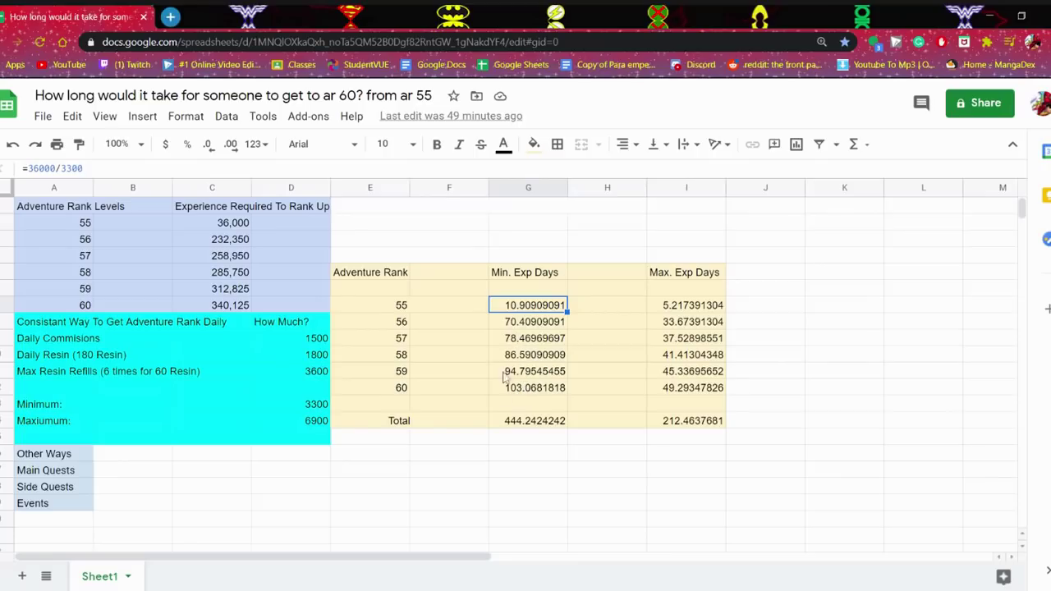
Step: Inspect the Min. Exp Days formulas for adventure ranks 55 to 57, ending with rank 56
click(485, 312)
click(533, 314)
click(512, 339)
click(496, 326)
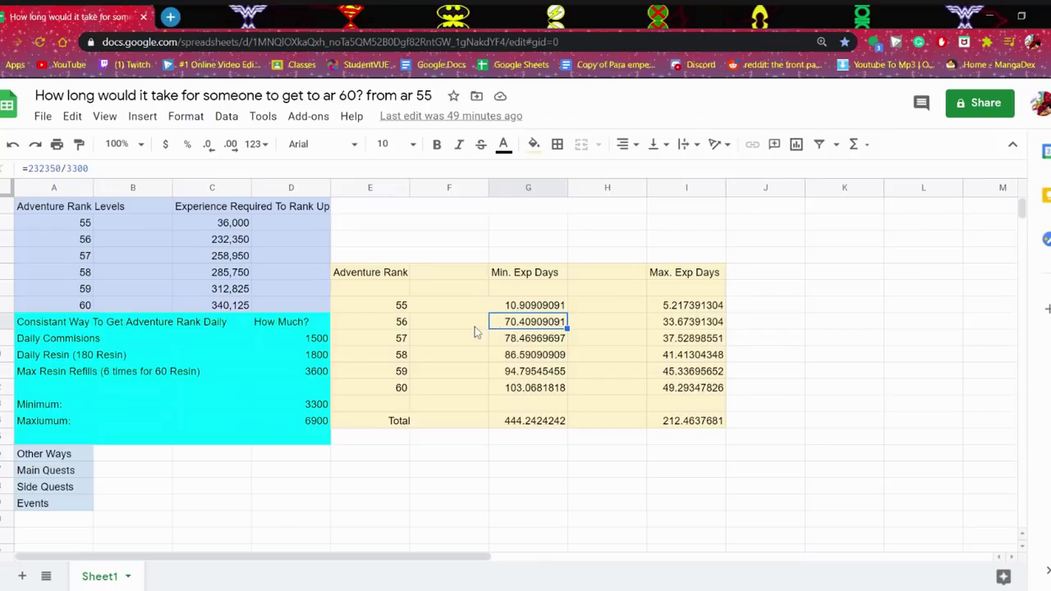
click(473, 327)
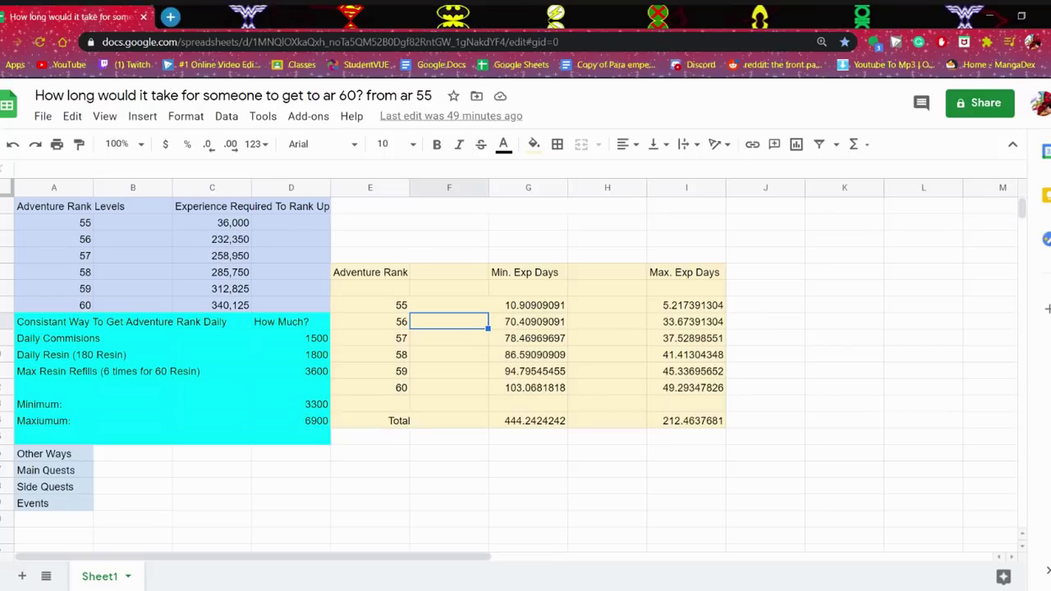
Step: Review the Min. Exp Days rows for adventure ranks 57 to 60
click(481, 343)
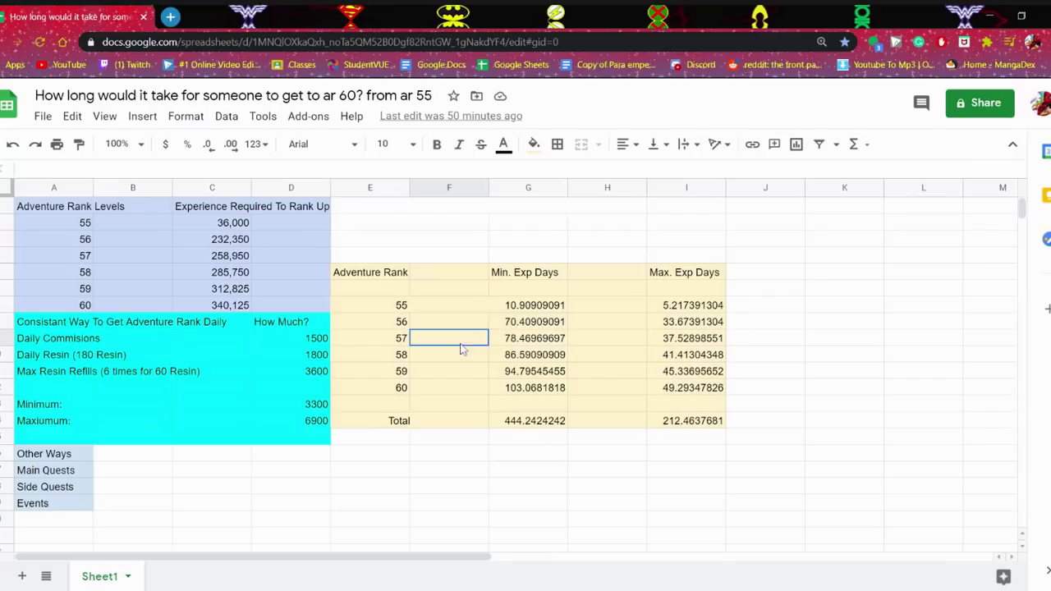
click(378, 356)
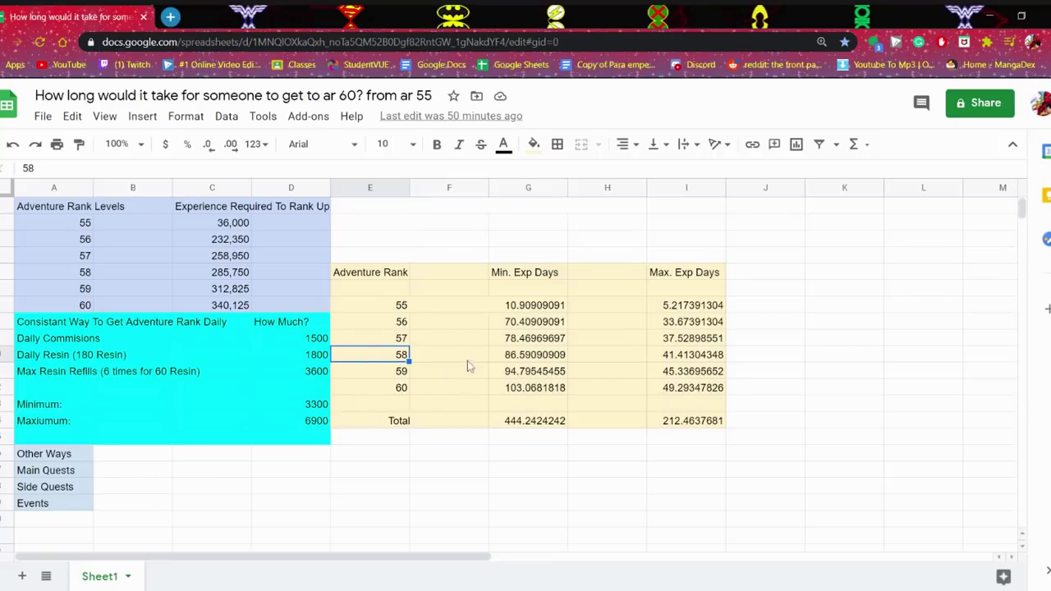
click(381, 389)
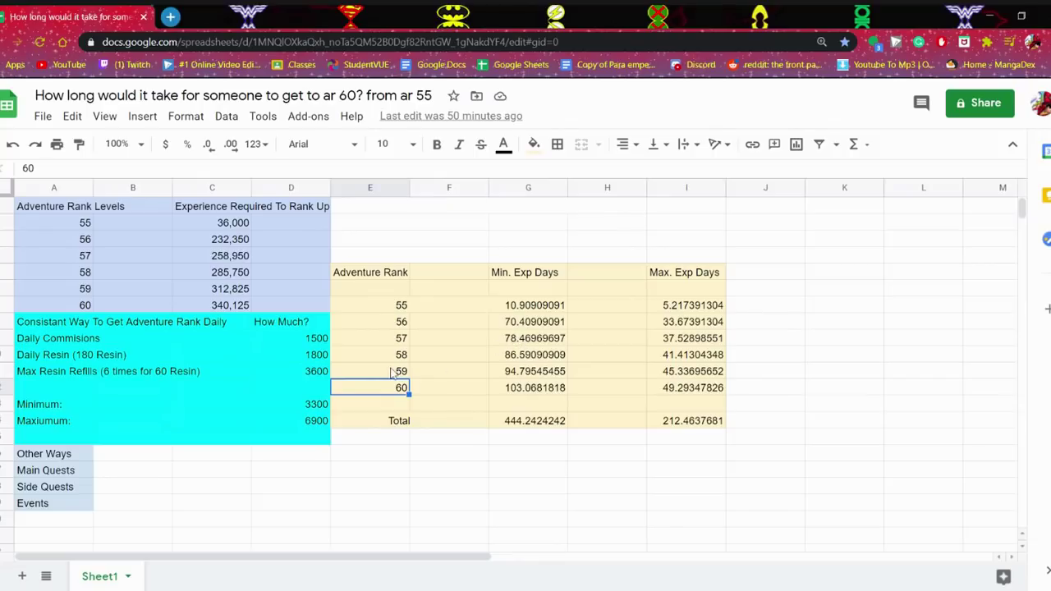
key(Right)
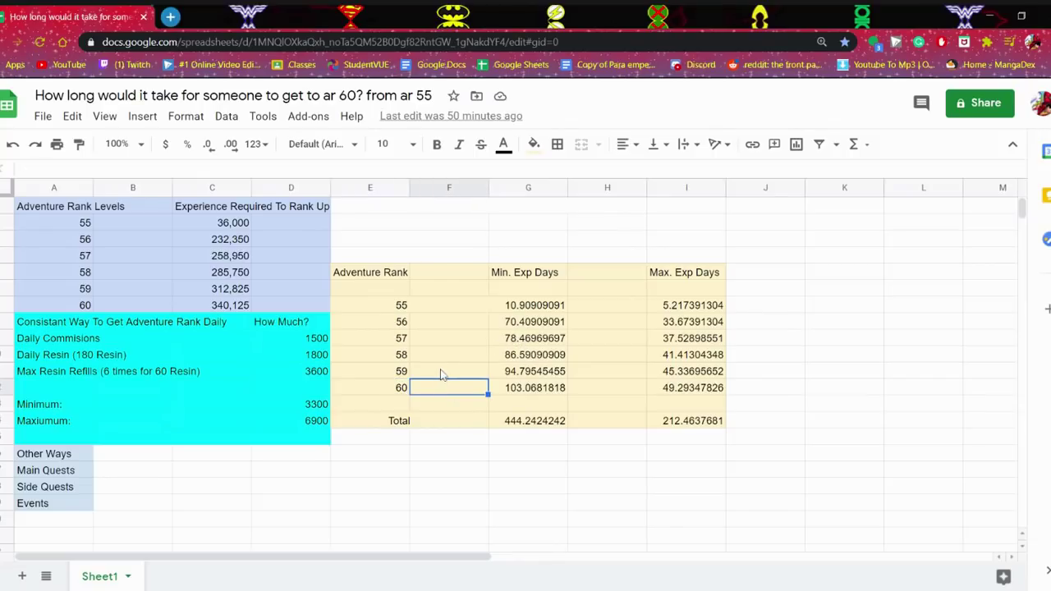
key(Up)
key(Up)
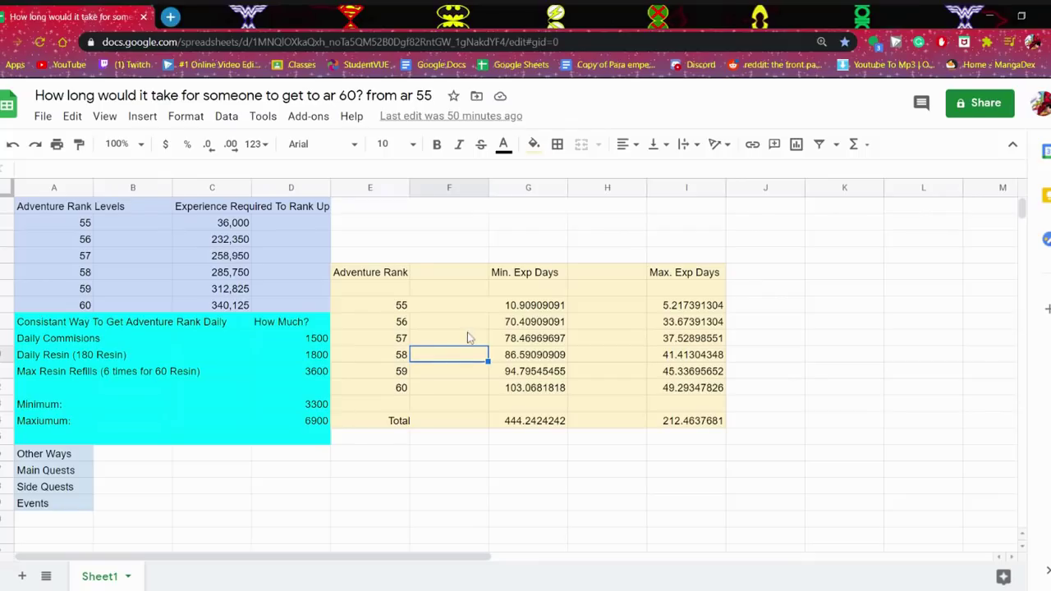
Step: Inspect the Min. Exp Days formulas for adventure ranks 56 and 57
click(479, 333)
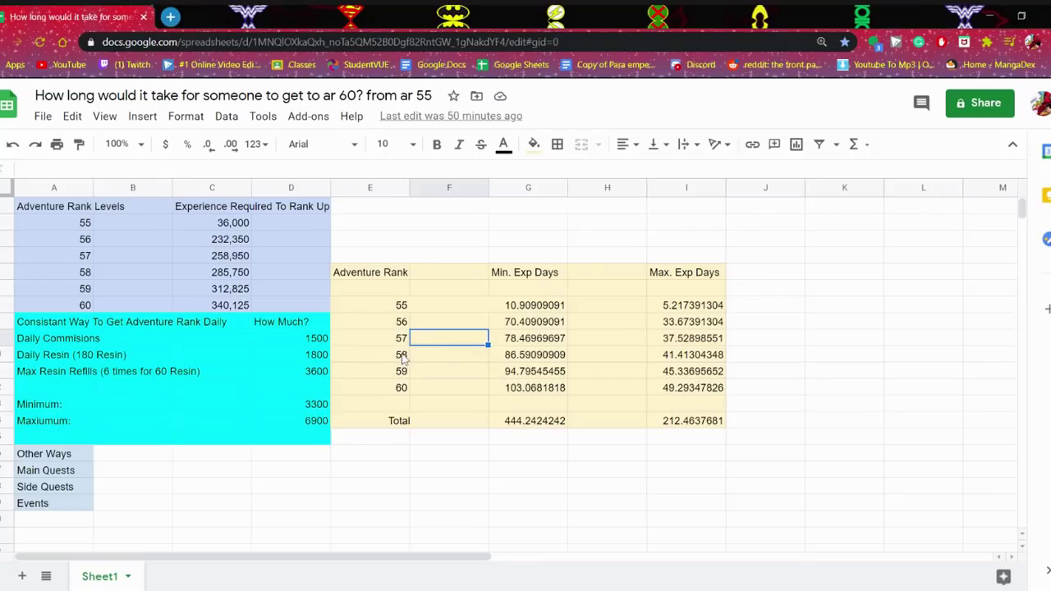
click(508, 343)
key(Up)
click(508, 343)
click(508, 329)
click(507, 339)
click(507, 329)
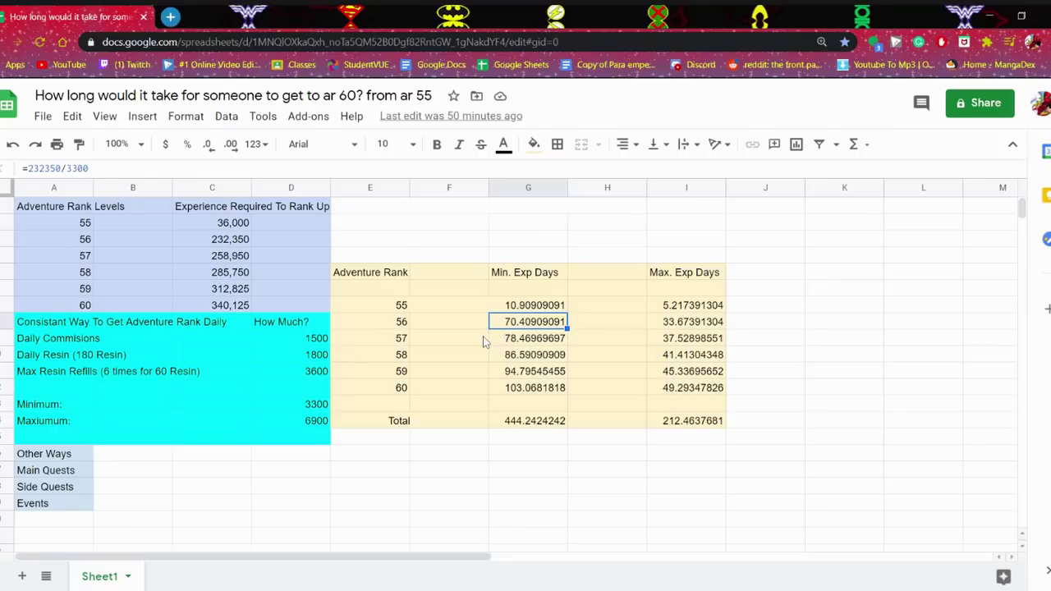
click(484, 341)
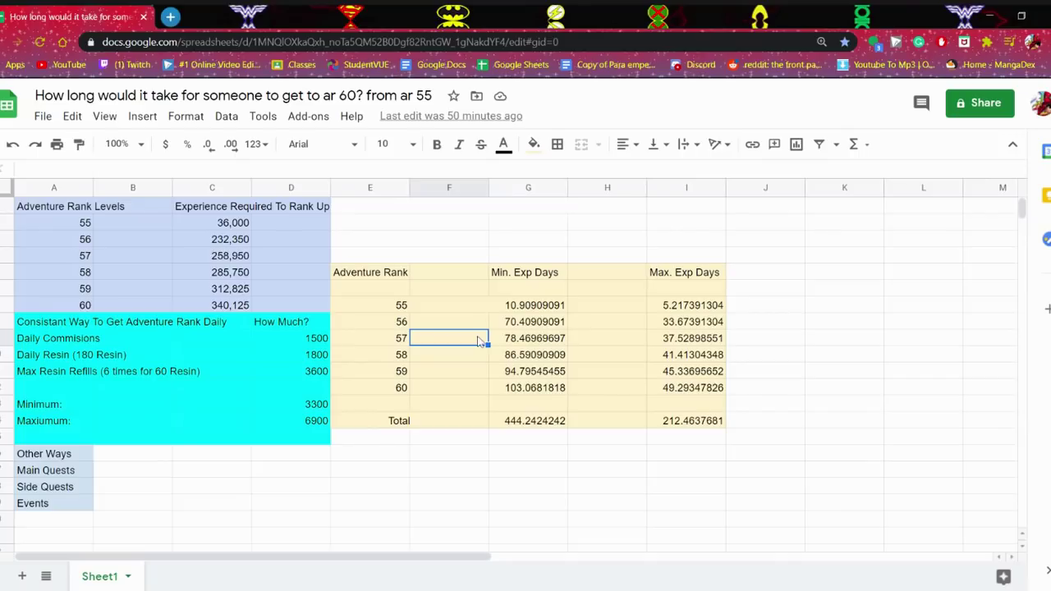
click(481, 326)
click(448, 355)
click(448, 341)
click(448, 326)
click(448, 335)
click(446, 325)
click(447, 334)
click(447, 325)
click(448, 335)
click(446, 325)
click(440, 325)
click(444, 335)
click(444, 325)
click(443, 332)
click(443, 325)
click(446, 340)
click(440, 325)
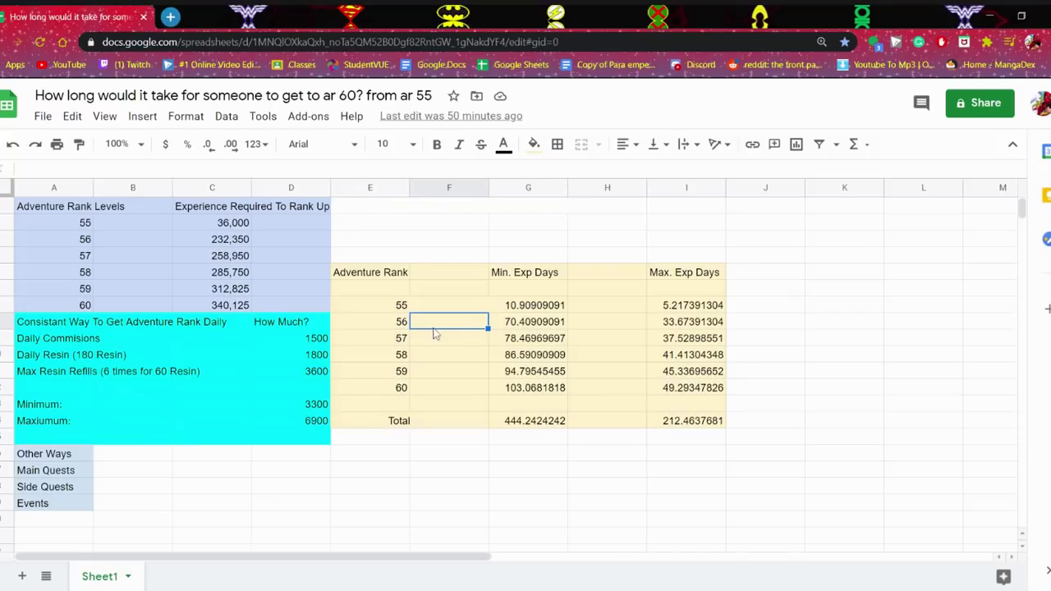
click(449, 339)
click(613, 326)
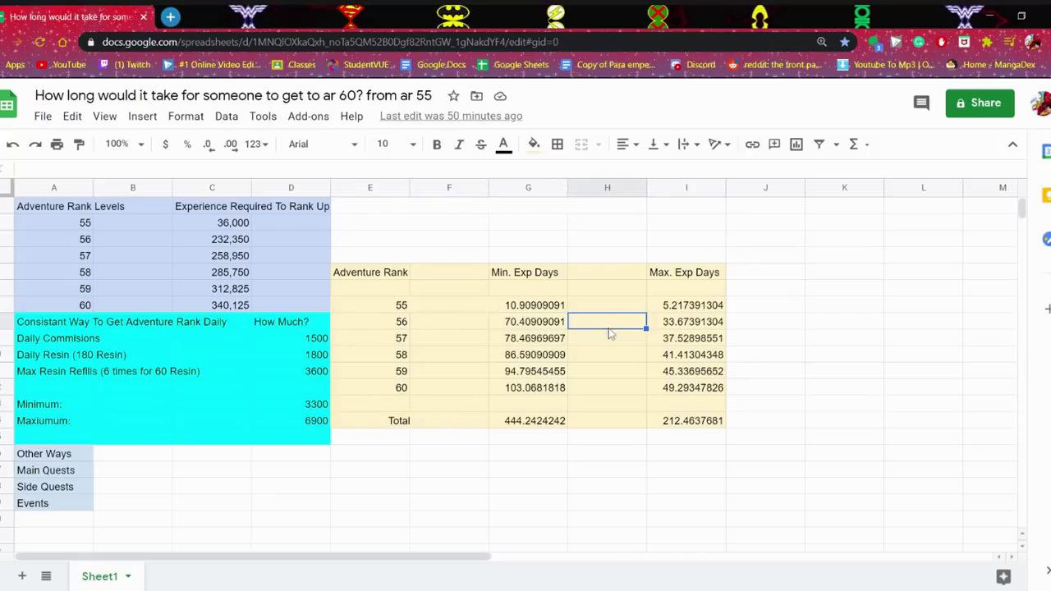
click(609, 342)
click(473, 325)
click(459, 344)
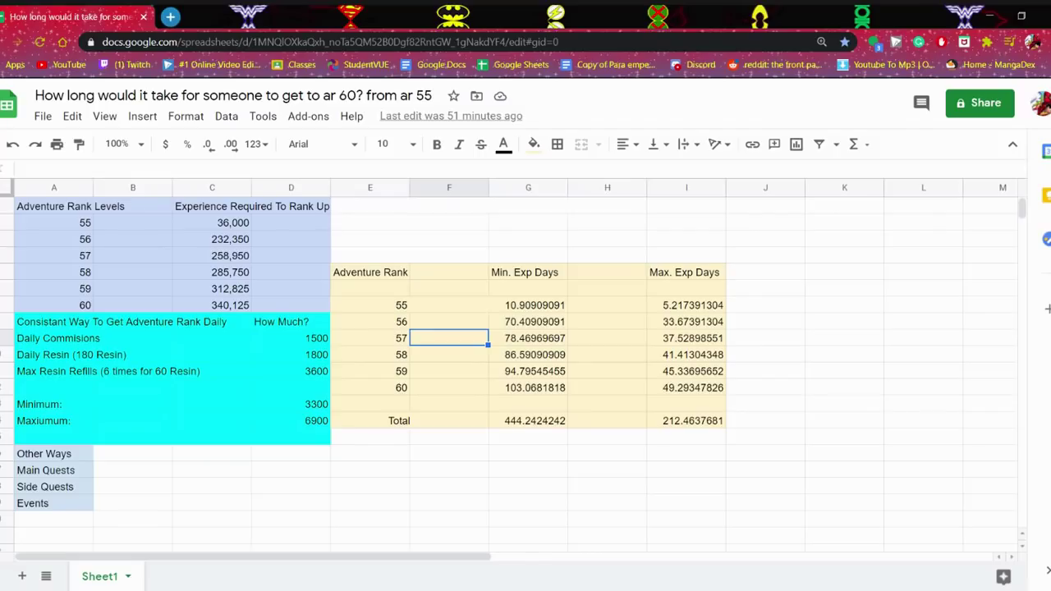
Step: Review the table rows for adventure ranks 58, 59 and 60
click(441, 361)
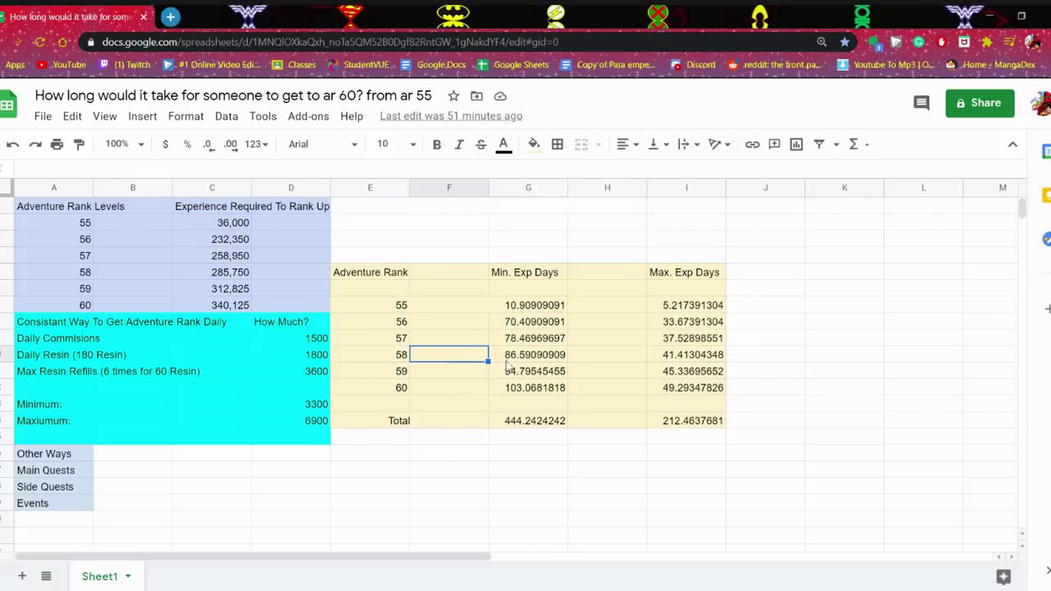
click(423, 386)
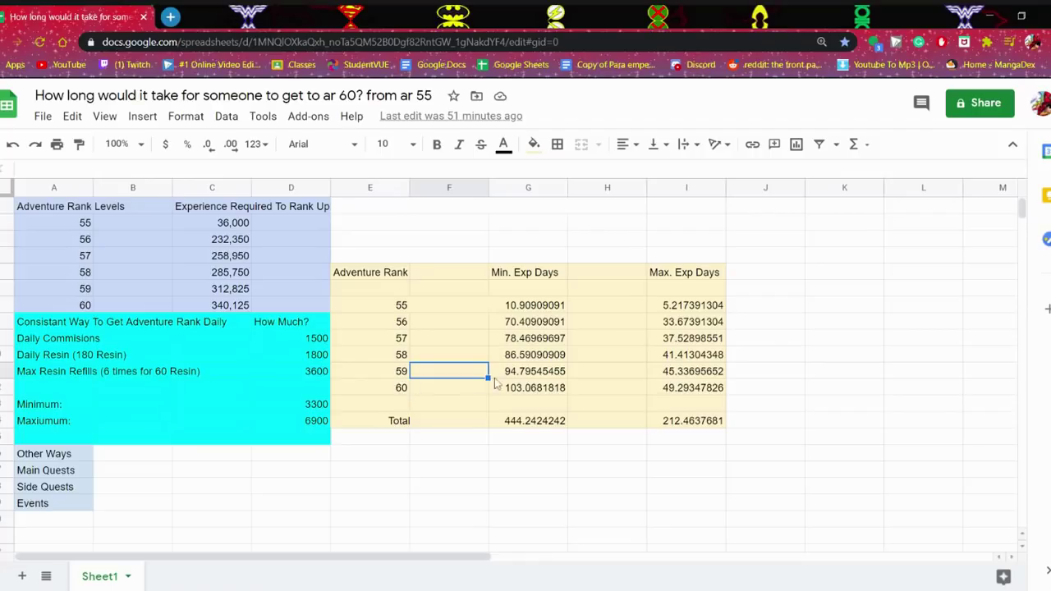
click(415, 394)
click(407, 376)
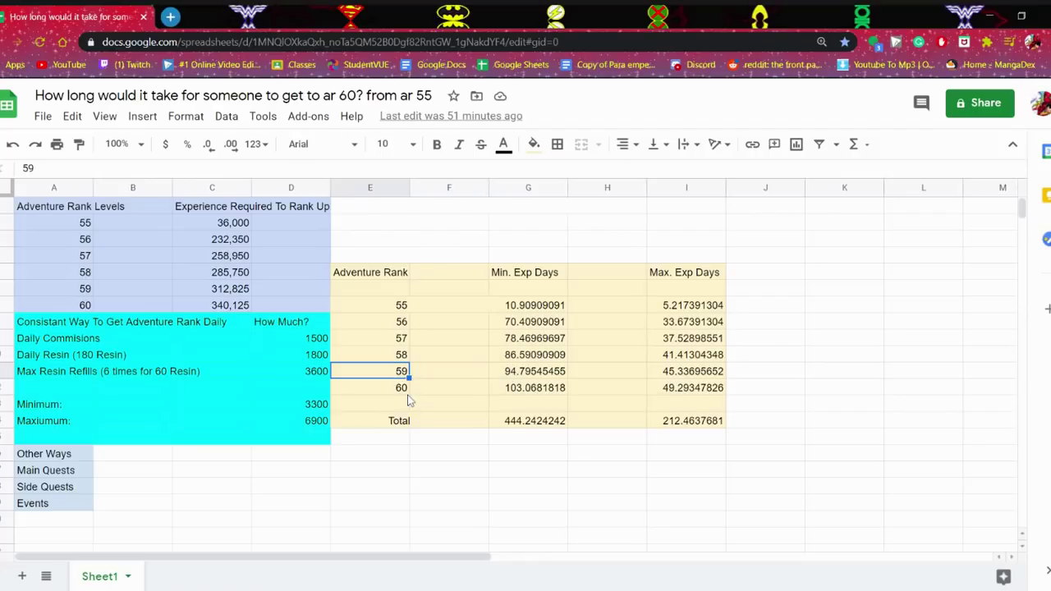
click(483, 384)
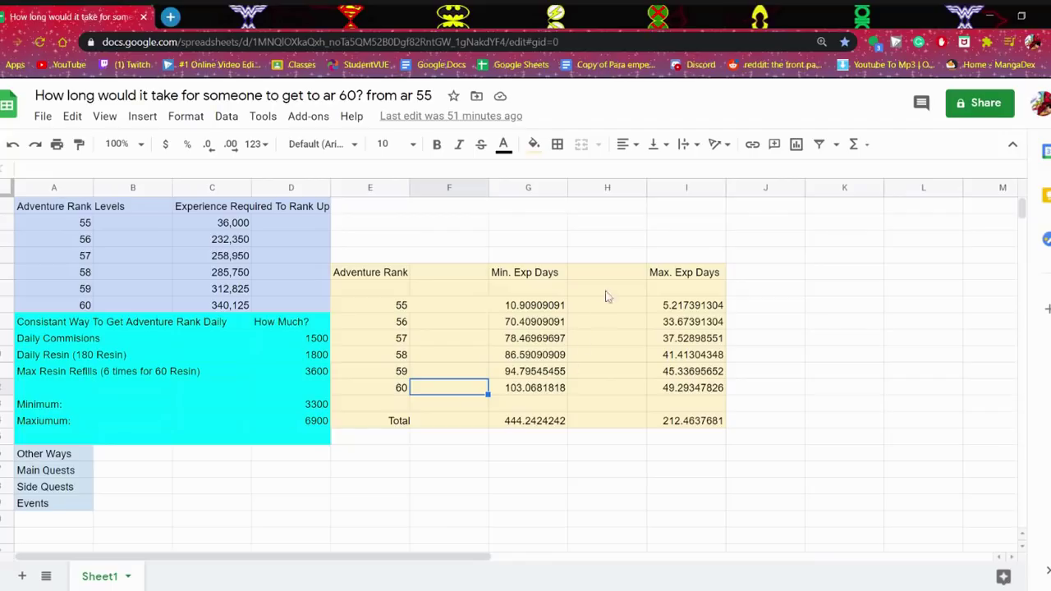
Step: Inspect the Total formula in the Min. Exp Days column
click(498, 426)
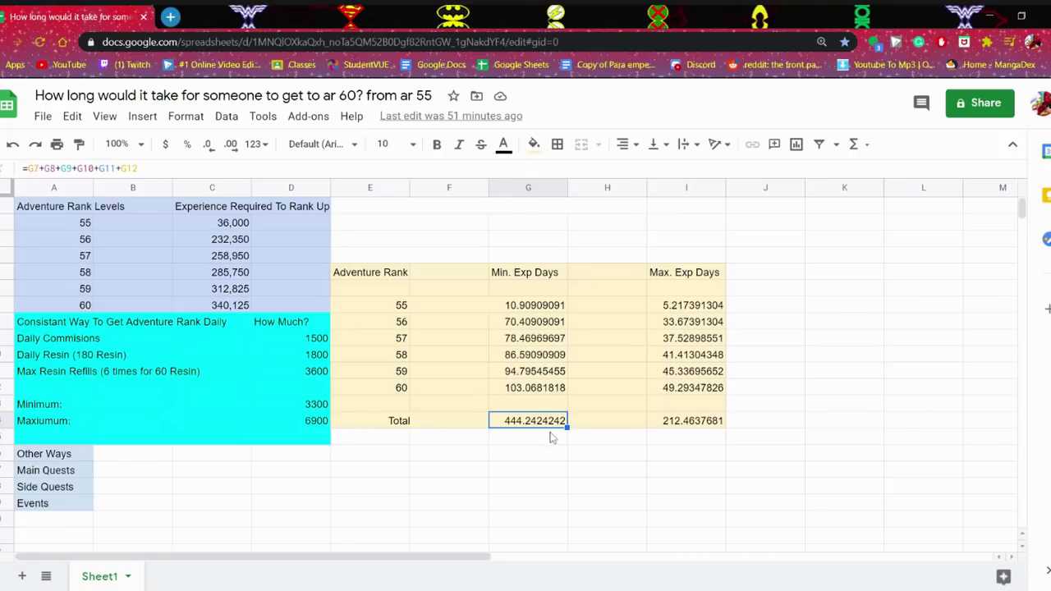
click(542, 528)
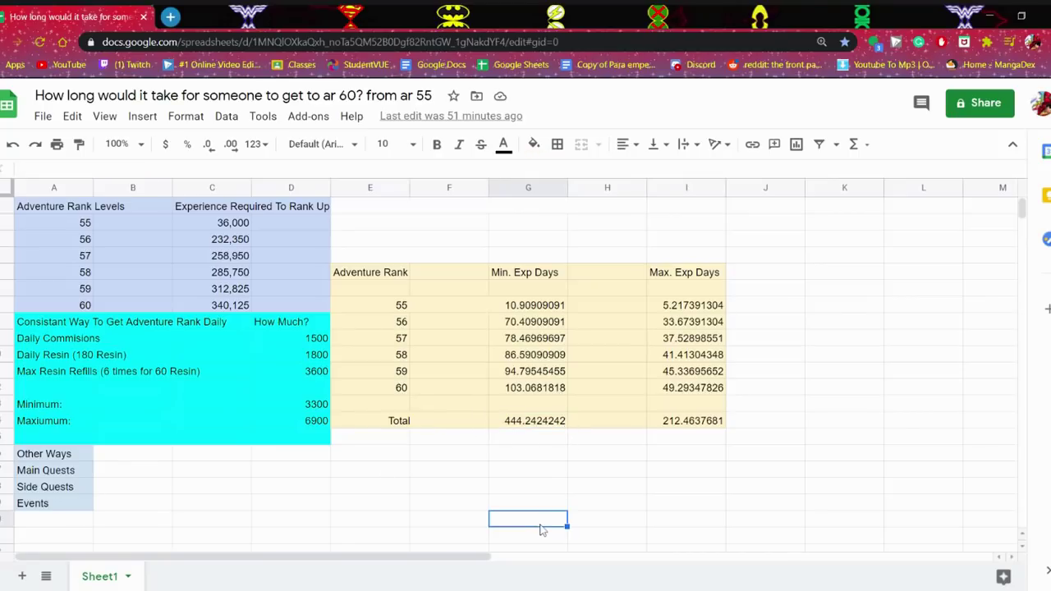
click(538, 457)
click(524, 437)
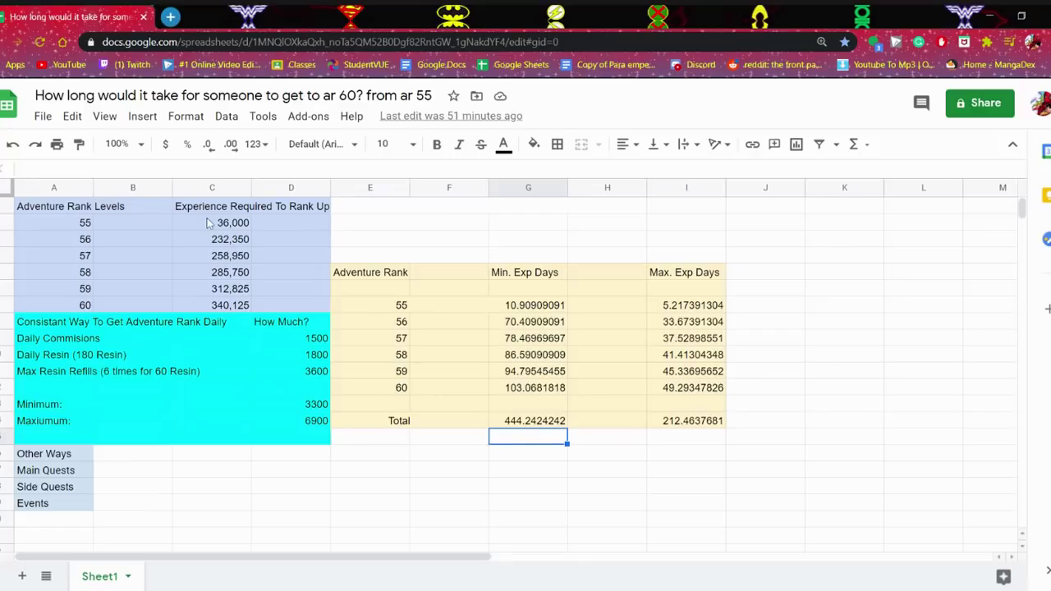
Step: Check the experience required for adventure rank 60 against its Min. Exp Days formula and the column's total
click(246, 306)
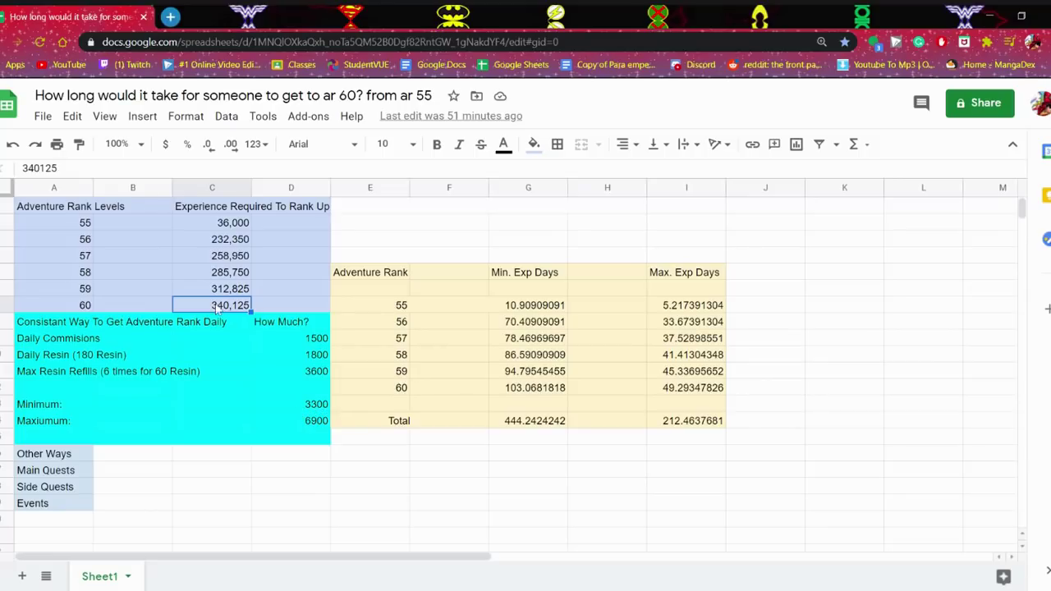
click(540, 422)
click(505, 456)
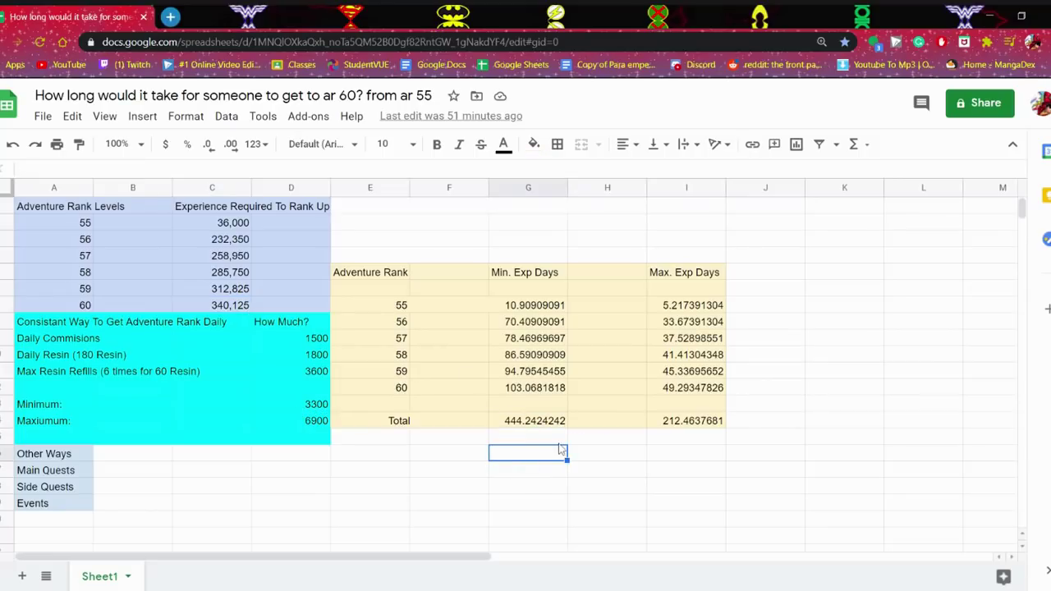
click(546, 392)
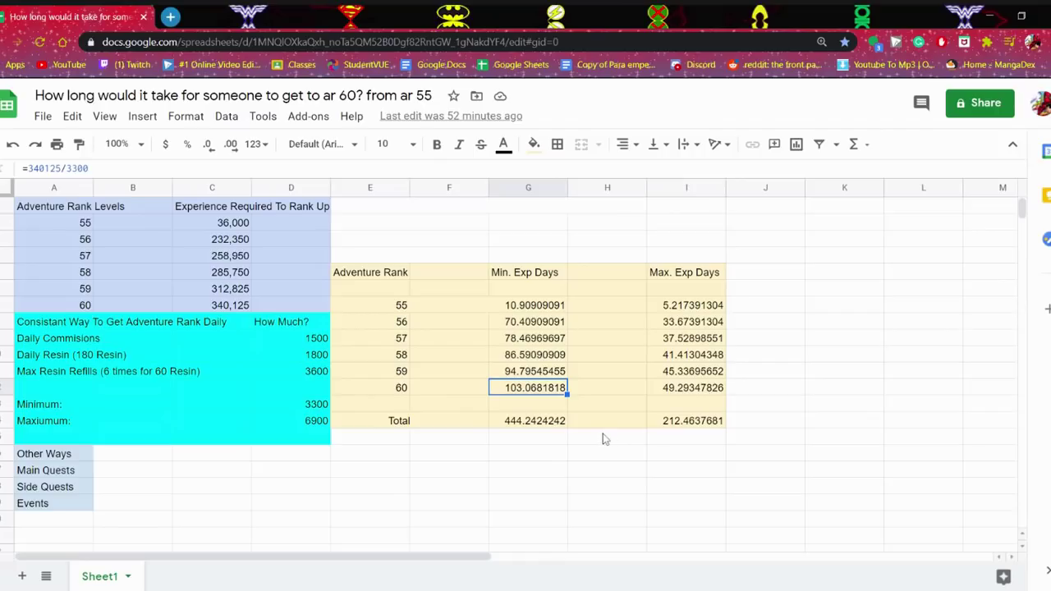
click(612, 354)
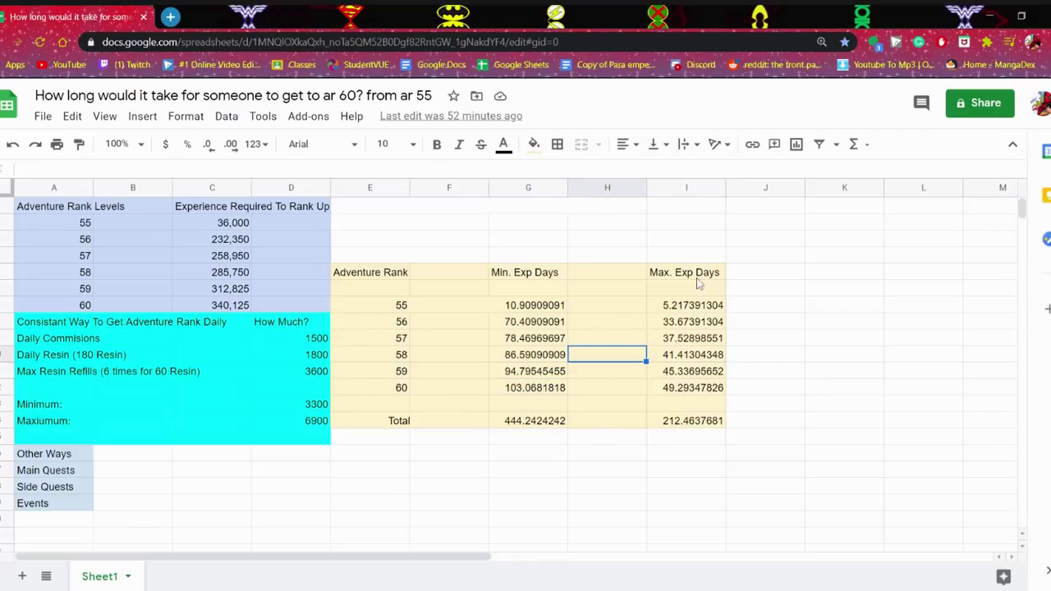
Step: Review the Max. Exp Days column from its heading down through the adventure rank rows to the total
click(678, 288)
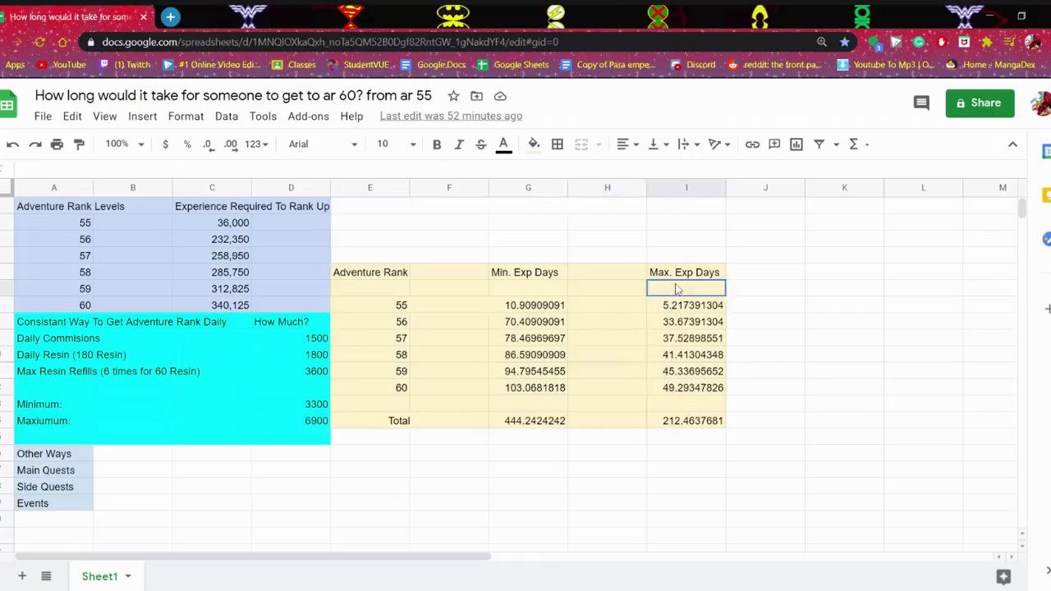
click(753, 319)
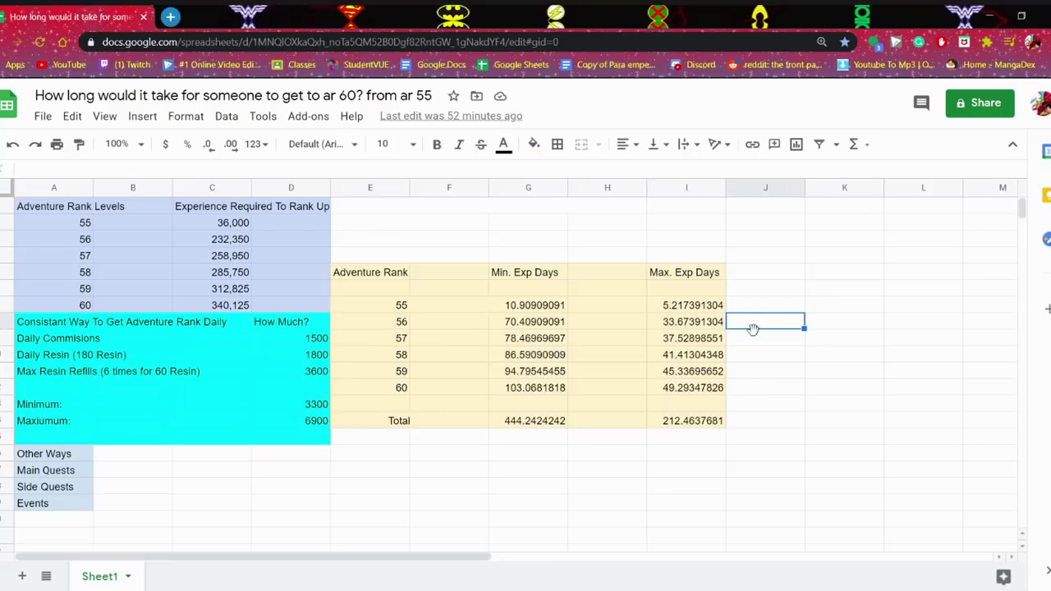
click(752, 345)
click(747, 290)
click(746, 305)
click(745, 321)
click(750, 337)
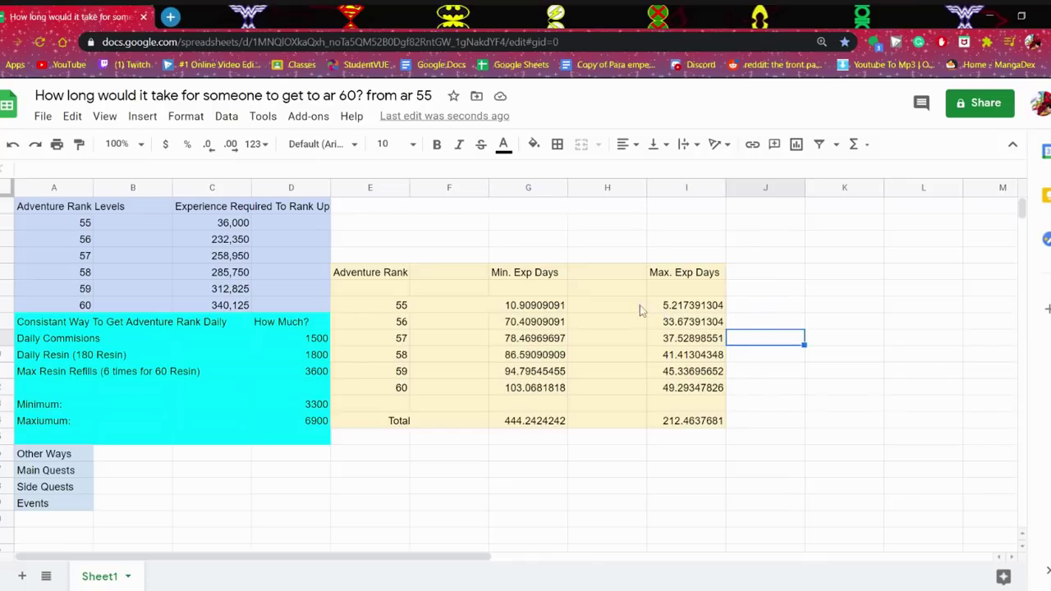
click(760, 371)
click(751, 417)
Step: Compare the two totals and inspect the formulas for the minimum and maximum daily experience
click(614, 420)
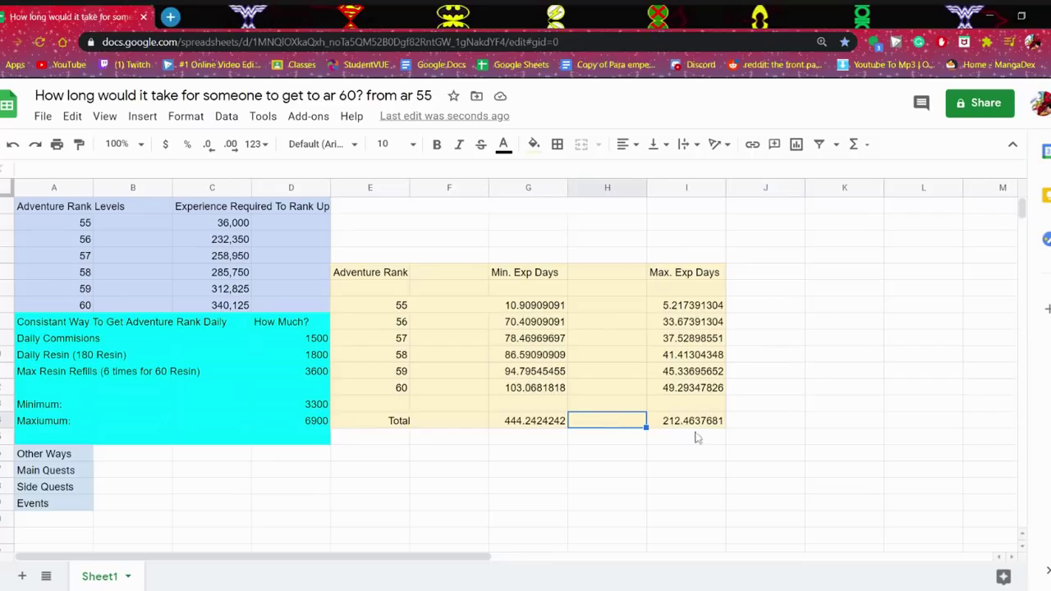
click(614, 405)
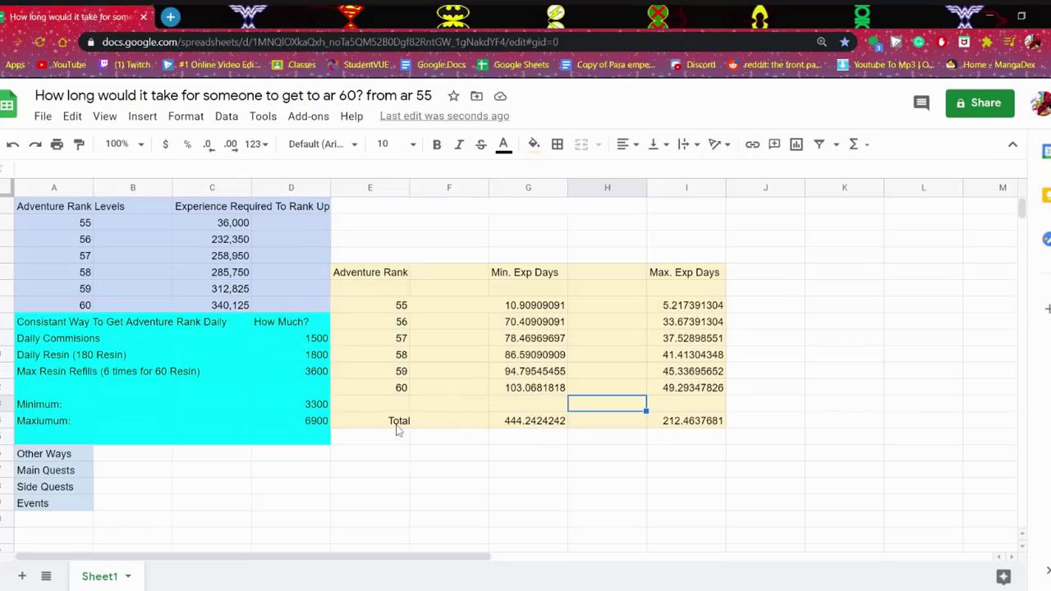
click(613, 423)
click(611, 442)
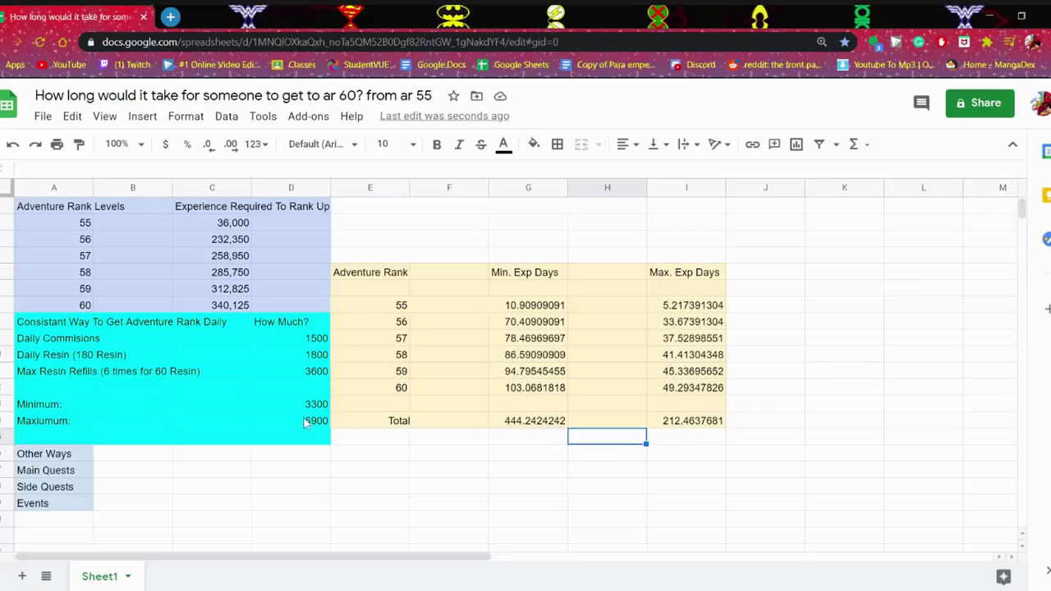
click(310, 408)
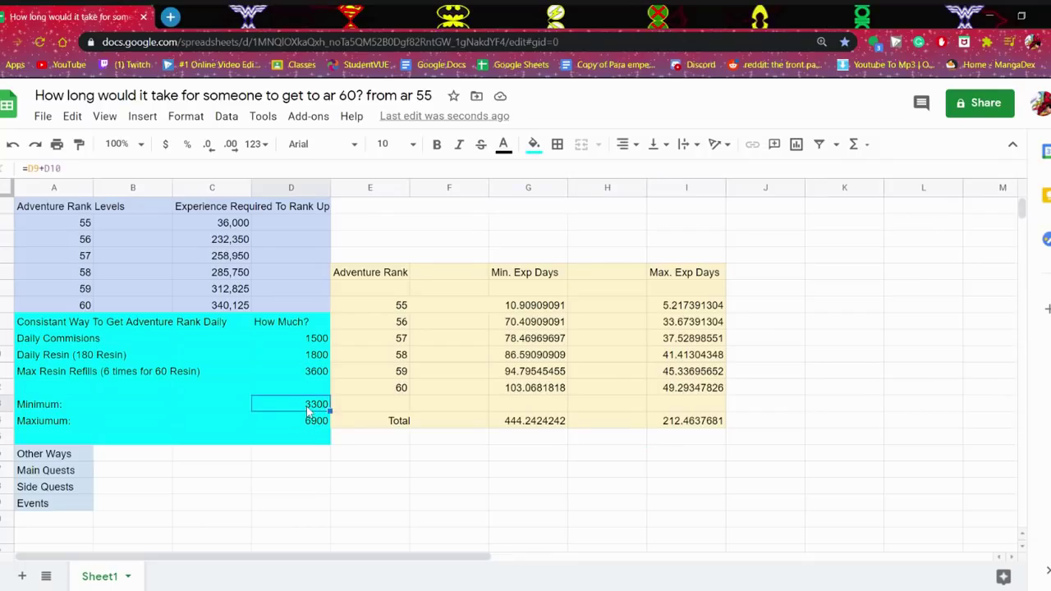
click(290, 423)
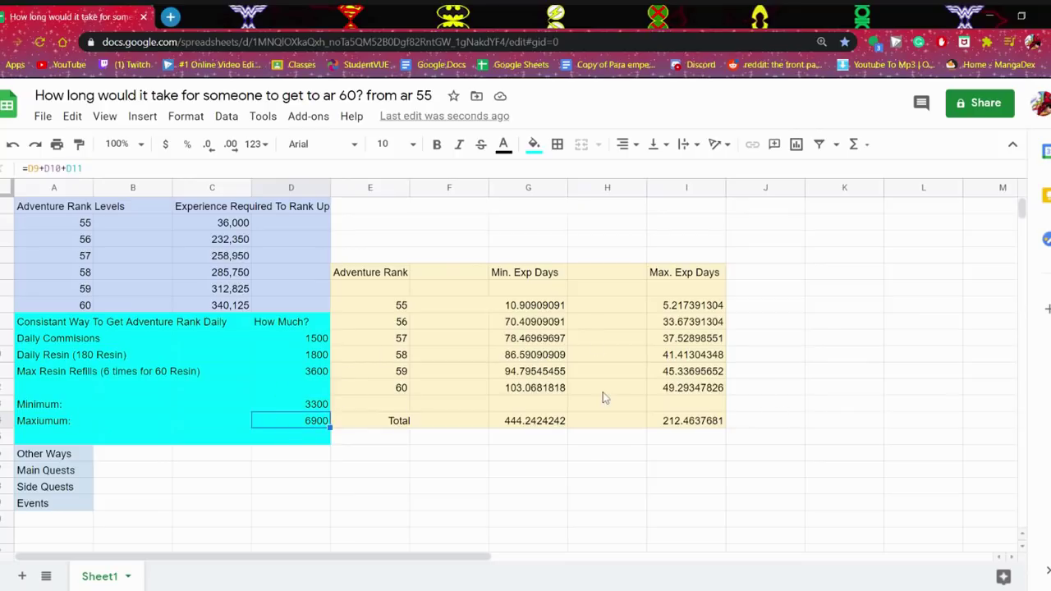
Step: Inspect the Max. Exp Days formulas row by row for adventure ranks 55 to 60
click(616, 308)
click(654, 311)
click(654, 322)
click(654, 339)
click(657, 356)
click(660, 371)
click(656, 387)
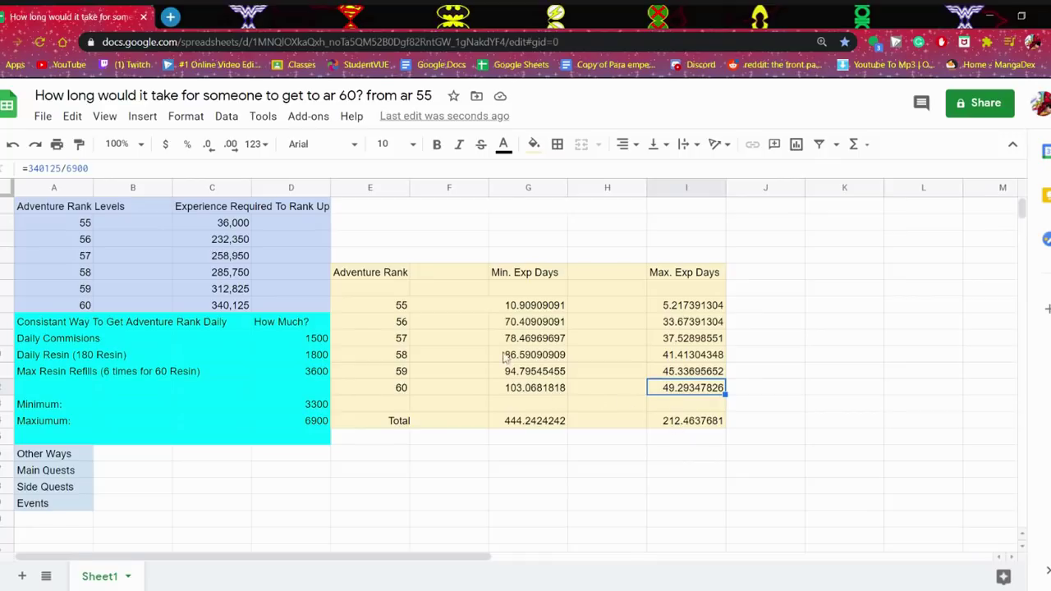
Step: Look back through the Min. Exp Days column and compare the minimum and maximum formulas for adventure rank 56
click(522, 394)
click(620, 399)
click(518, 400)
click(521, 355)
click(519, 327)
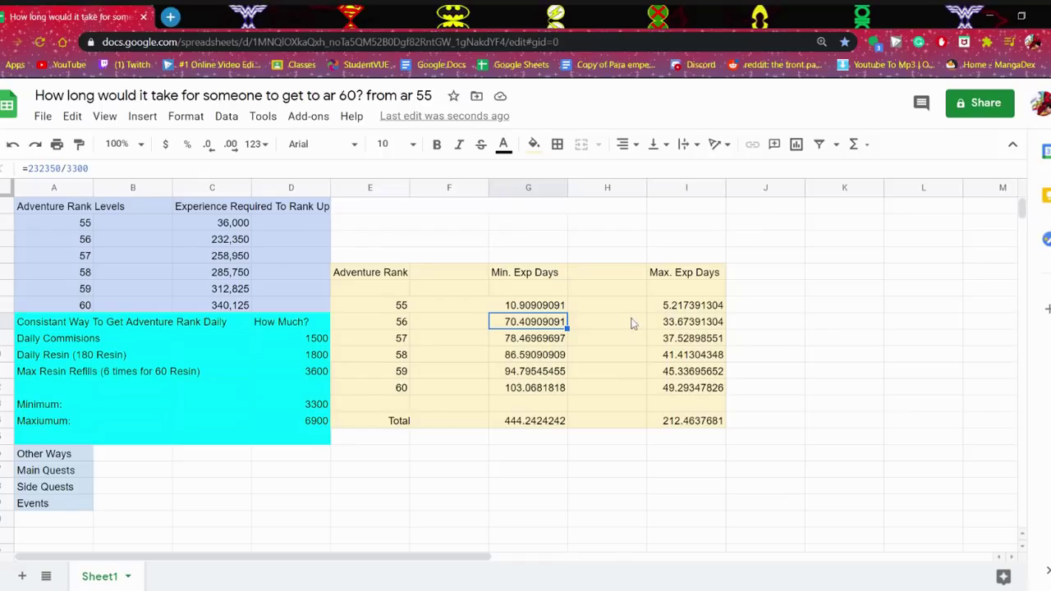
click(667, 327)
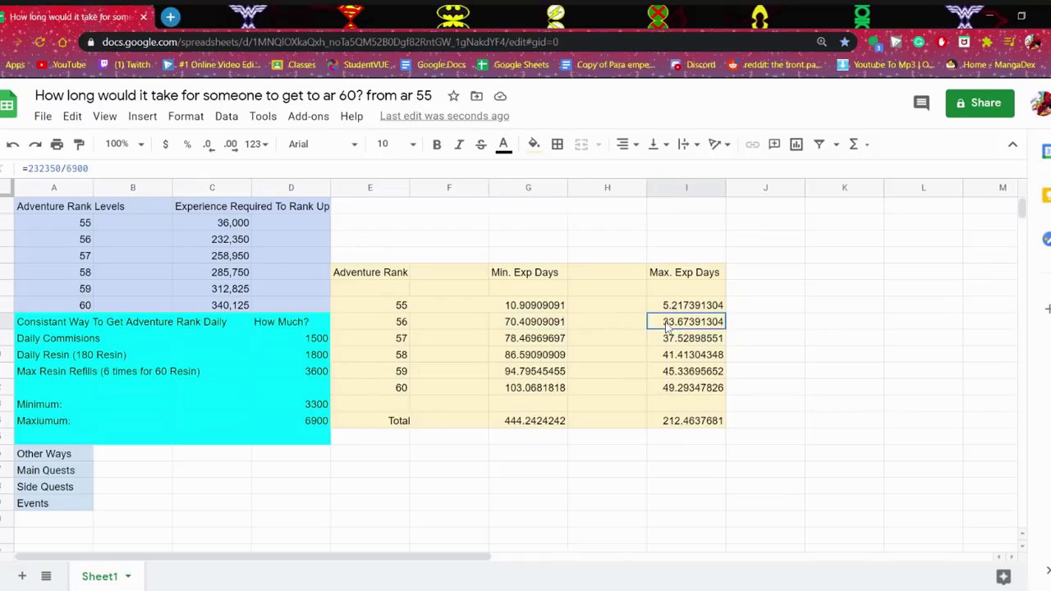
click(522, 327)
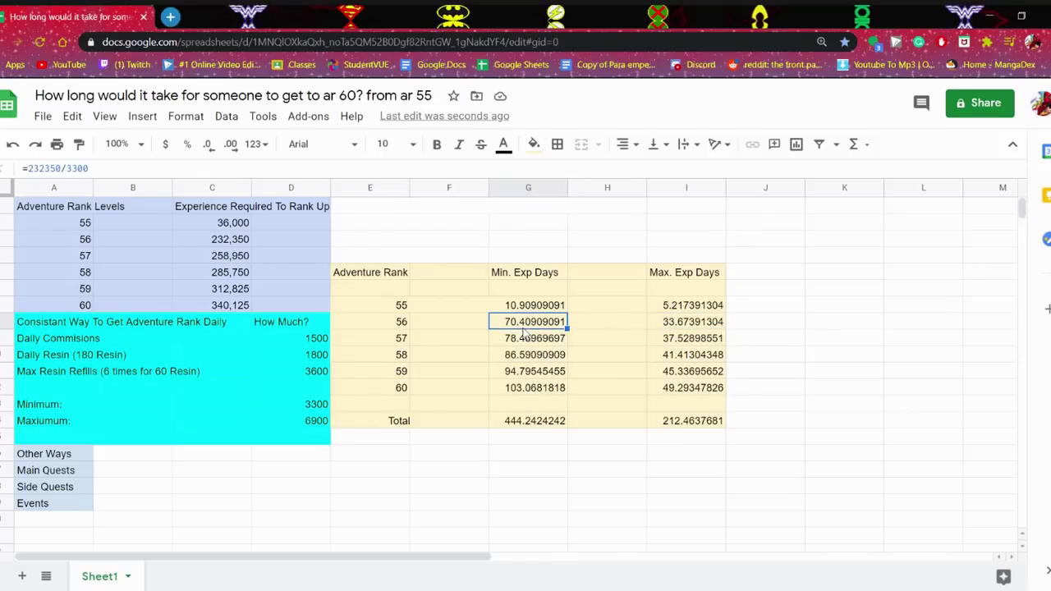
Step: Compare the Min. and Max. Exp Days formulas for adventure rank 60 and for the Total row
click(670, 391)
click(534, 387)
click(666, 389)
click(534, 387)
click(663, 390)
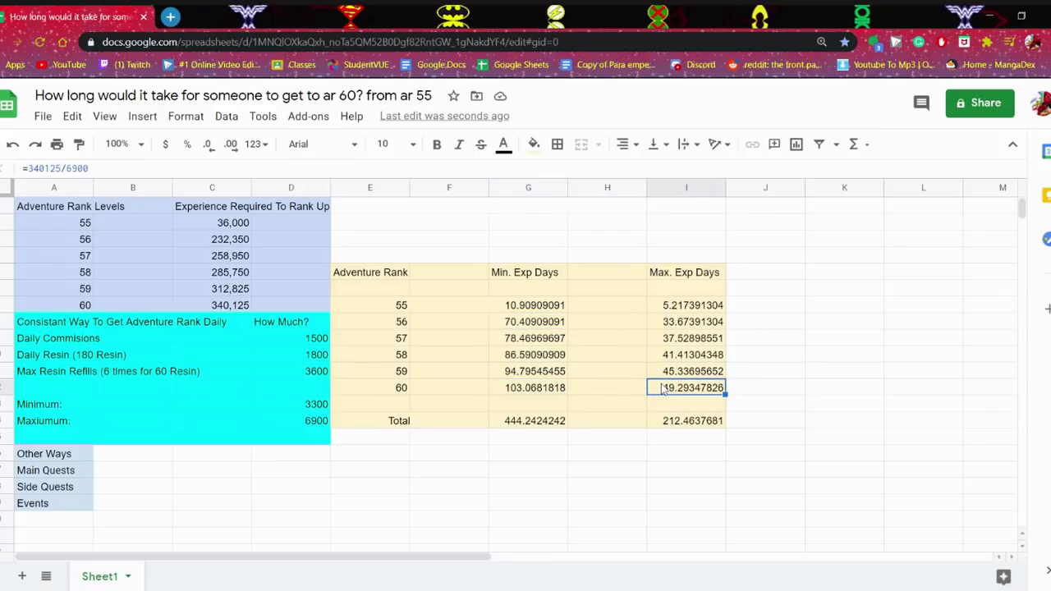
click(502, 388)
click(663, 391)
click(656, 429)
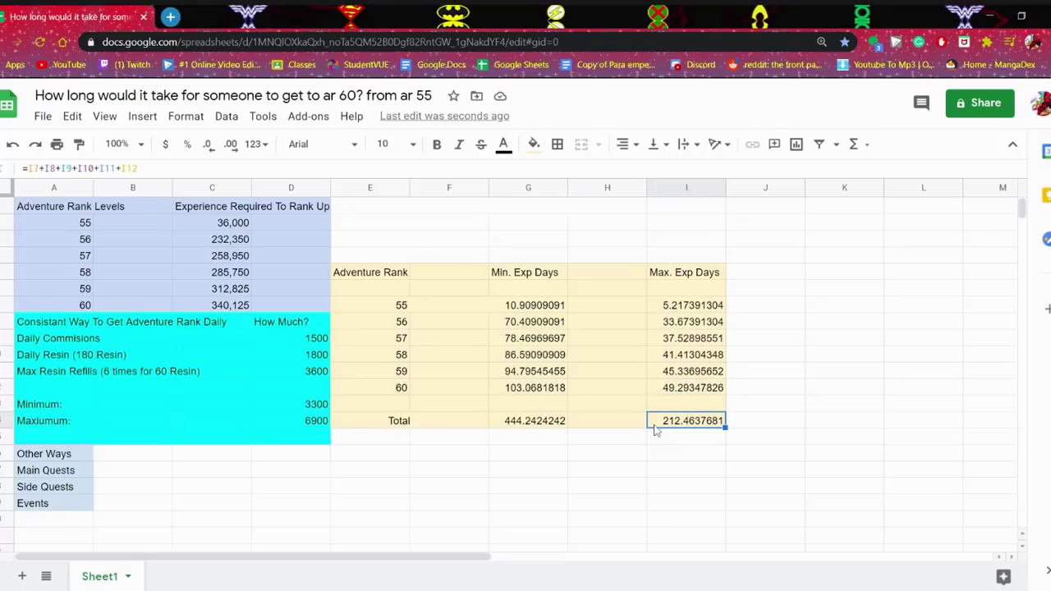
click(506, 424)
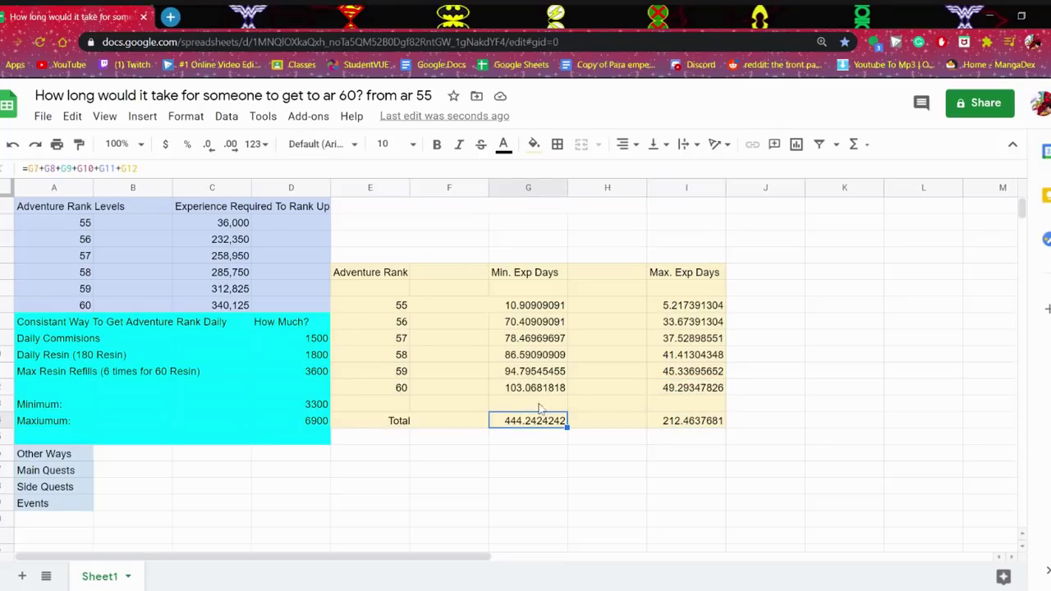
click(609, 307)
click(400, 243)
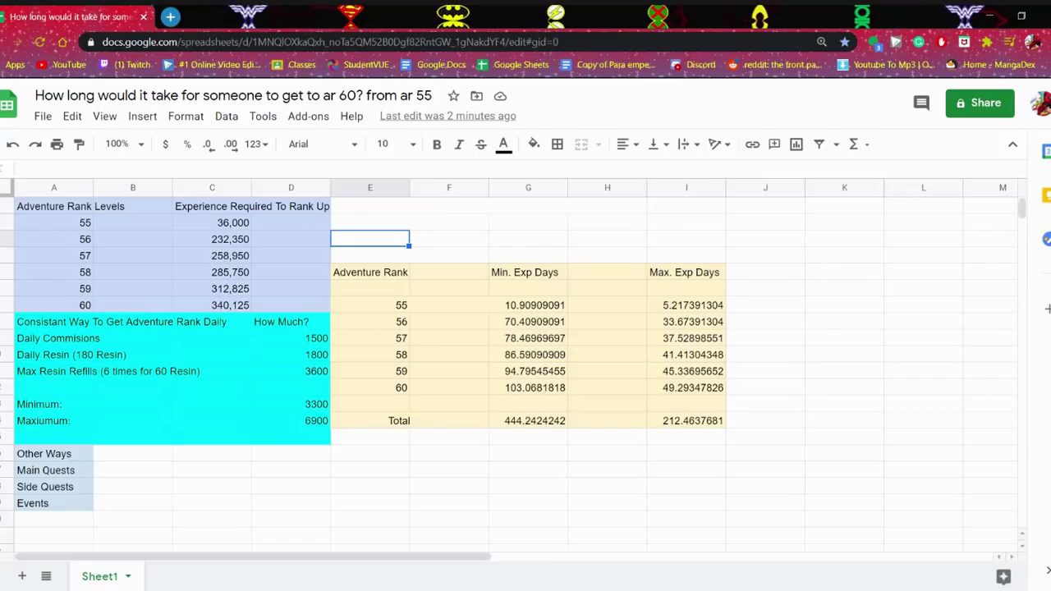
click(506, 485)
click(392, 456)
click(453, 440)
click(614, 425)
click(643, 437)
click(628, 377)
click(617, 422)
click(454, 520)
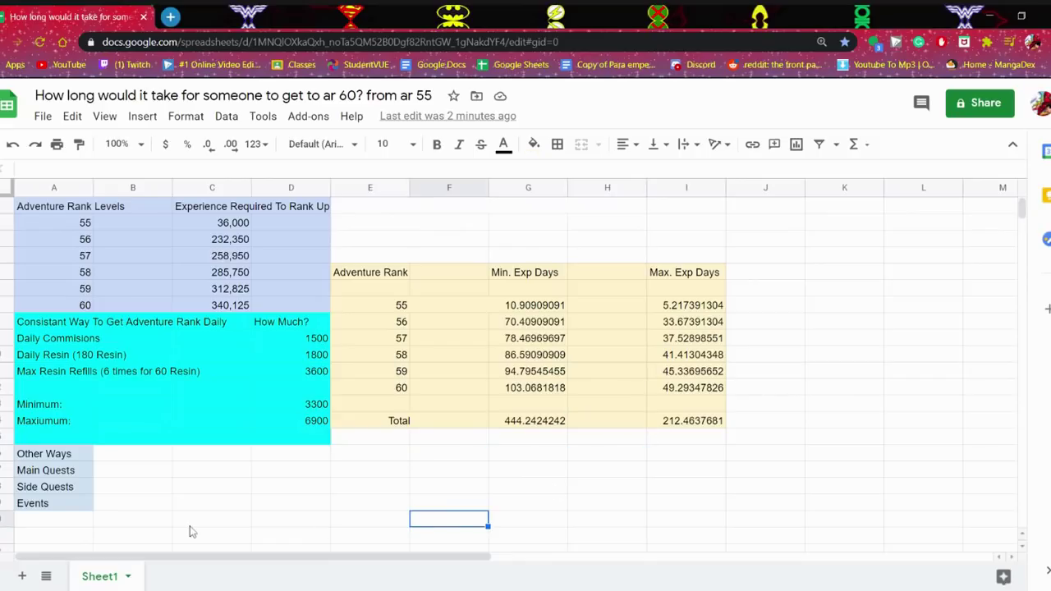